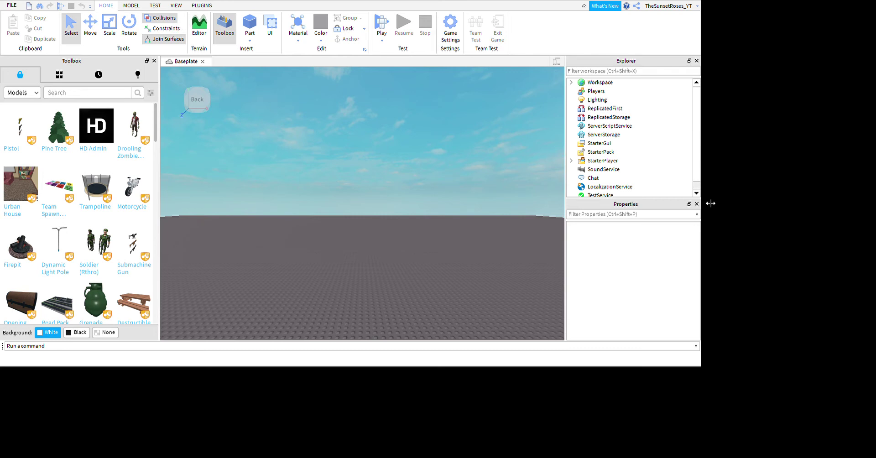
# Show the plugins category in the Toolbox and view the details of the Load Character Lite plugin
pyautogui.press('w')
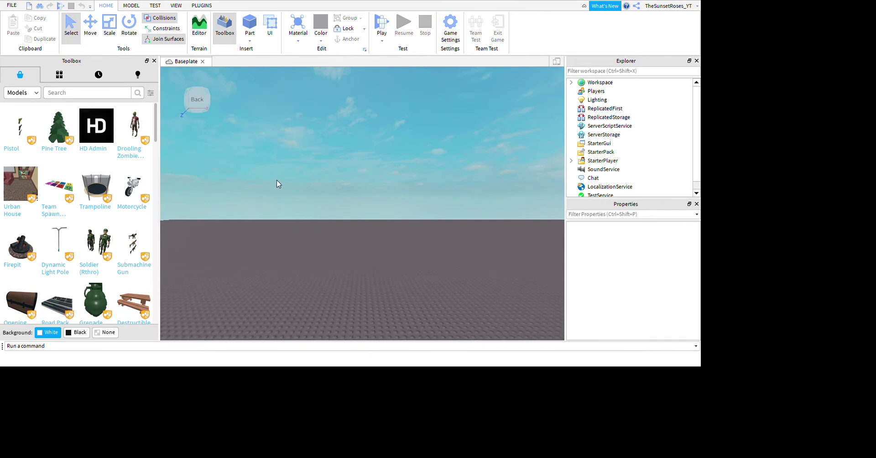
pyautogui.click(21, 93)
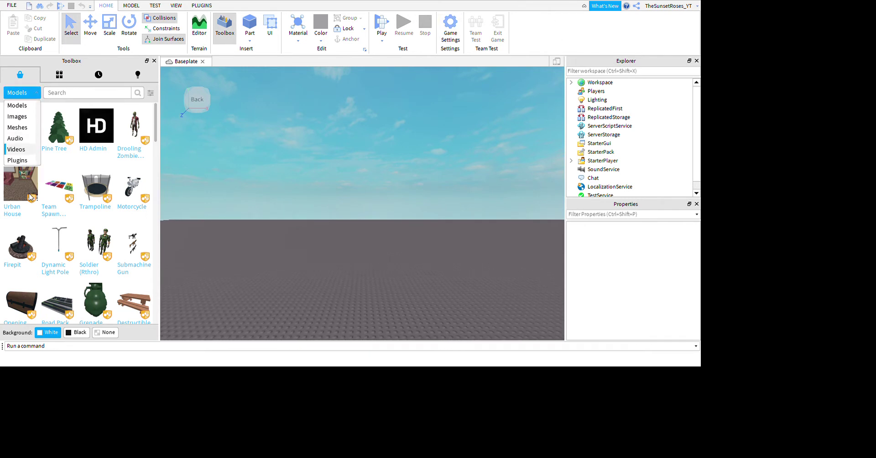
pyautogui.click(21, 160)
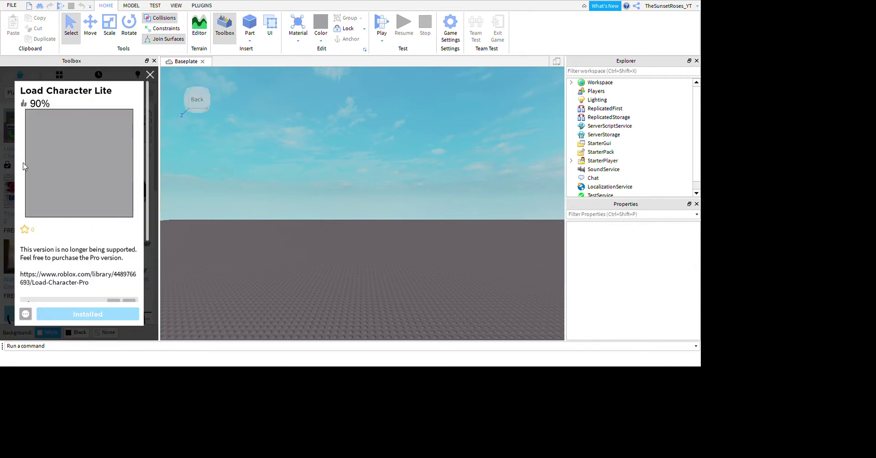
pyautogui.click(22, 163)
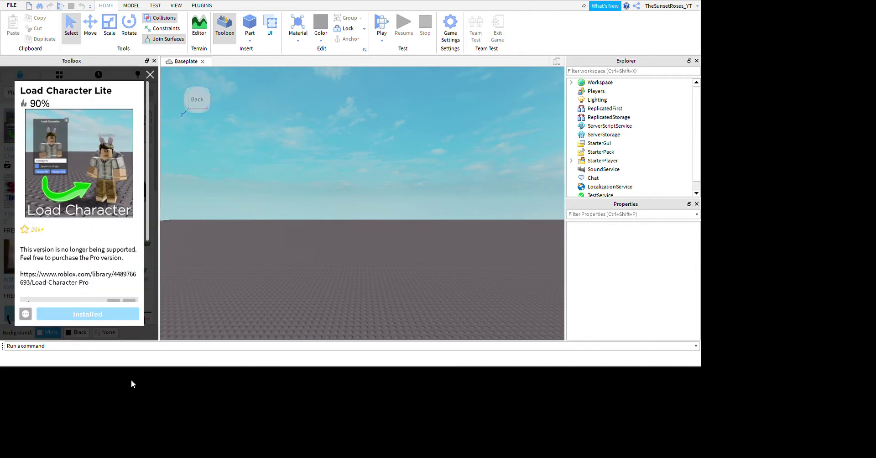
pyautogui.click(186, 96)
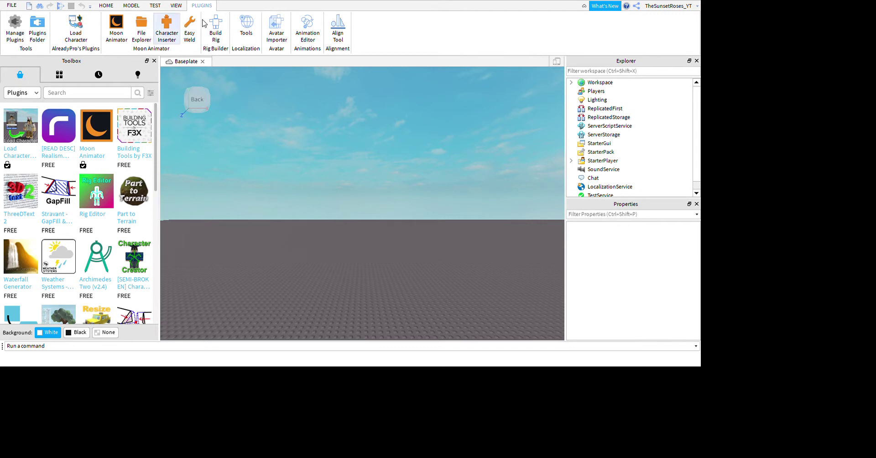
# Spawn an avatar at the origin with the Load Character plugin, entering the signed-in account's username
pyautogui.click(76, 28)
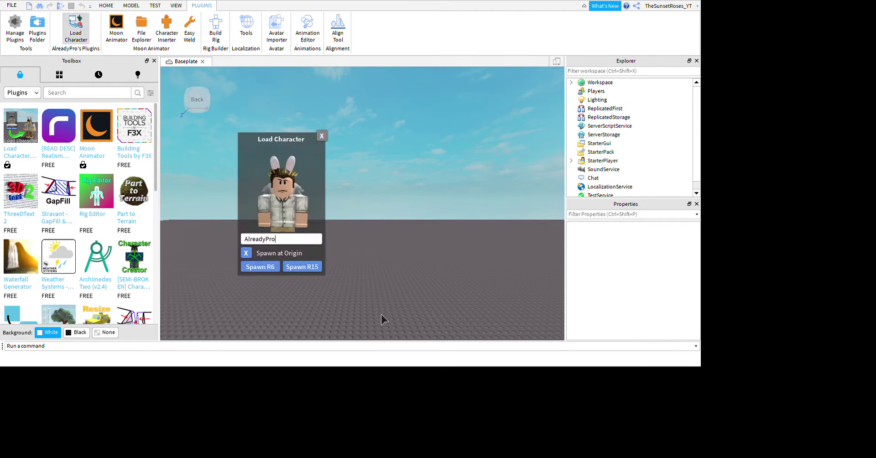
pyautogui.moveTo(290, 241); pyautogui.dragTo(241, 240)
pyautogui.press('BackSpace')
pyautogui.write('The')
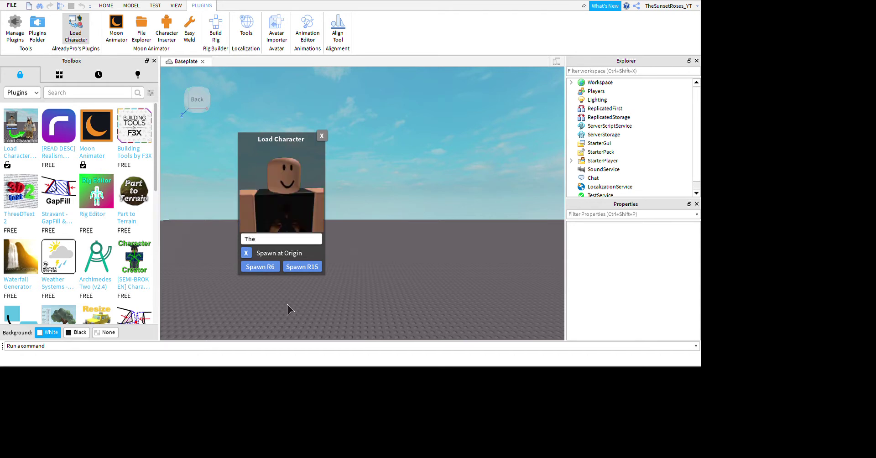
pyautogui.write('SunsetRo')
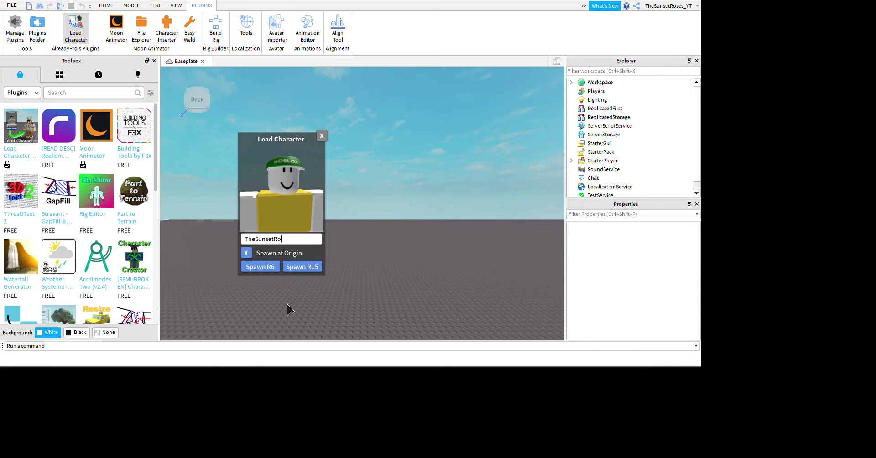
pyautogui.write('ses_')
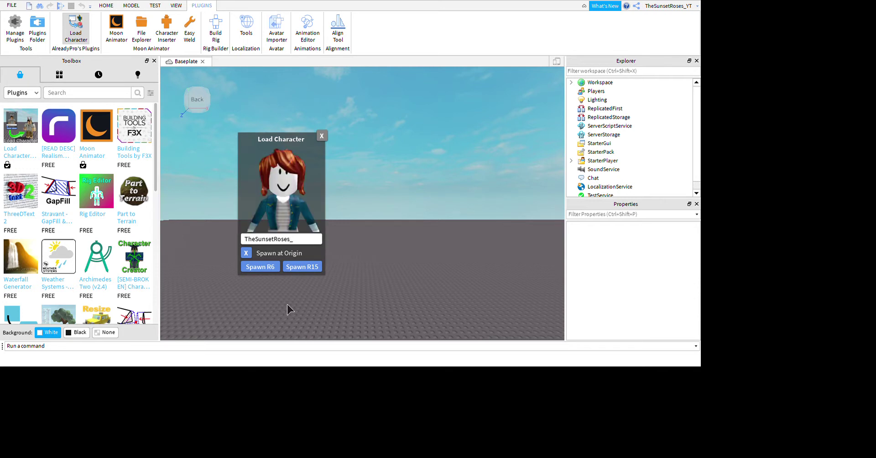
pyautogui.write('YT')
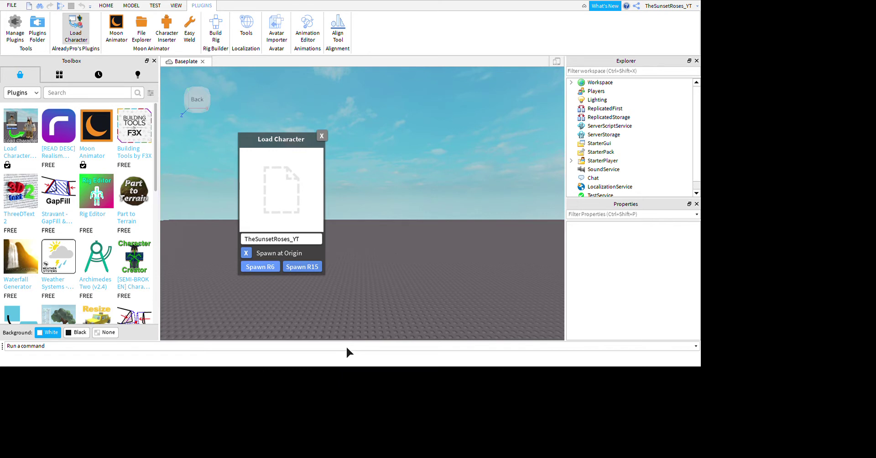
pyautogui.press('Return')
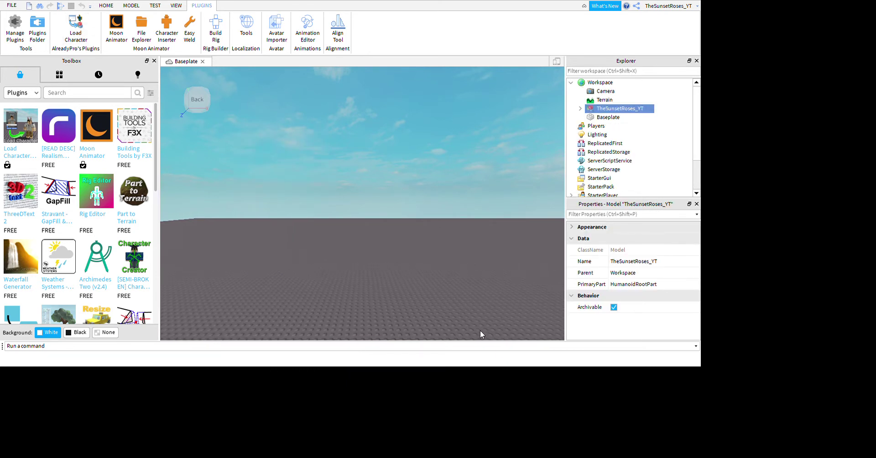
# Fly the camera across the baseplate to the spawned character and examine it up close from behind
pyautogui.press('d')
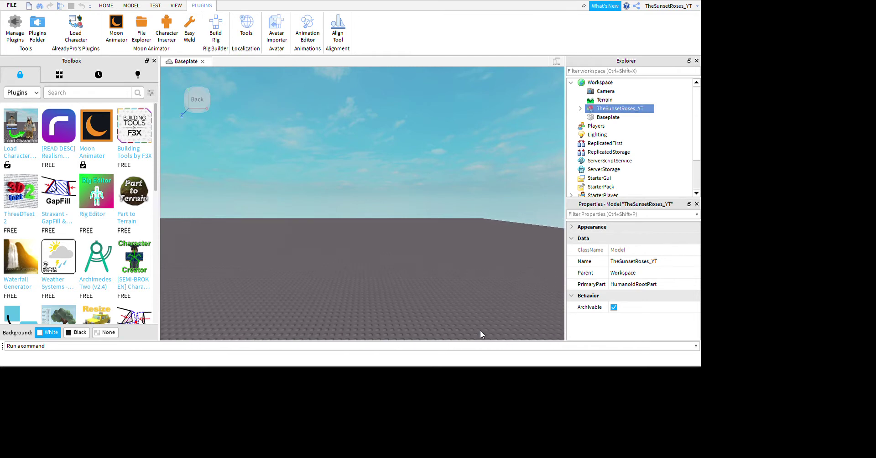
pyautogui.press('a')
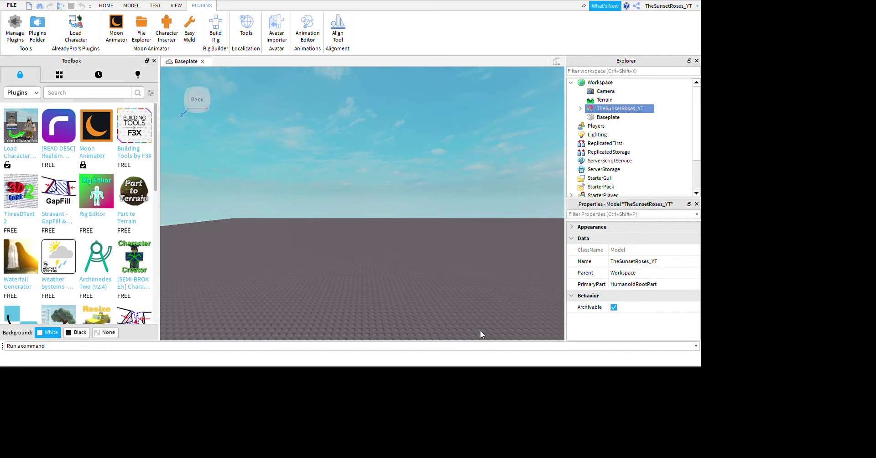
pyautogui.press('s')
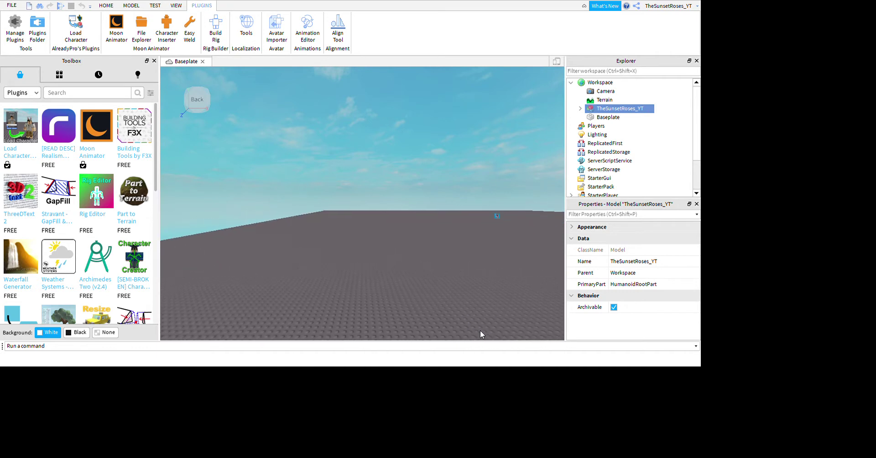
pyautogui.press('d')
pyautogui.press('w')
pyautogui.press('w')
pyautogui.press('d')
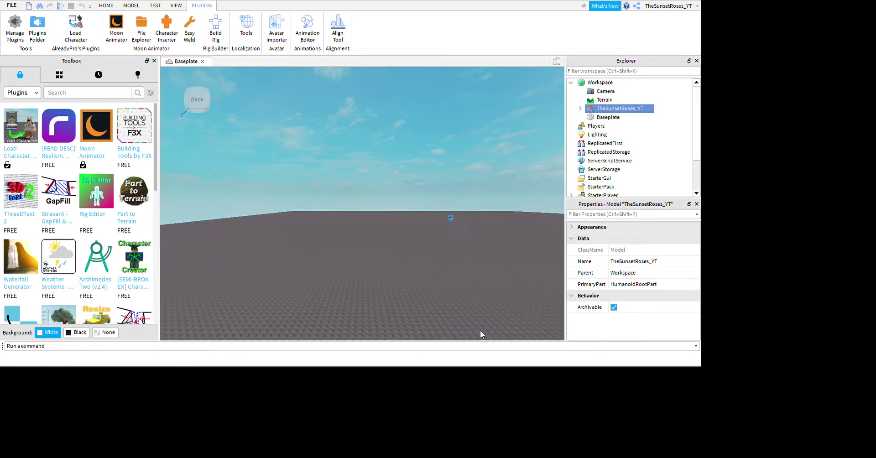
pyautogui.press('w')
pyautogui.press('d')
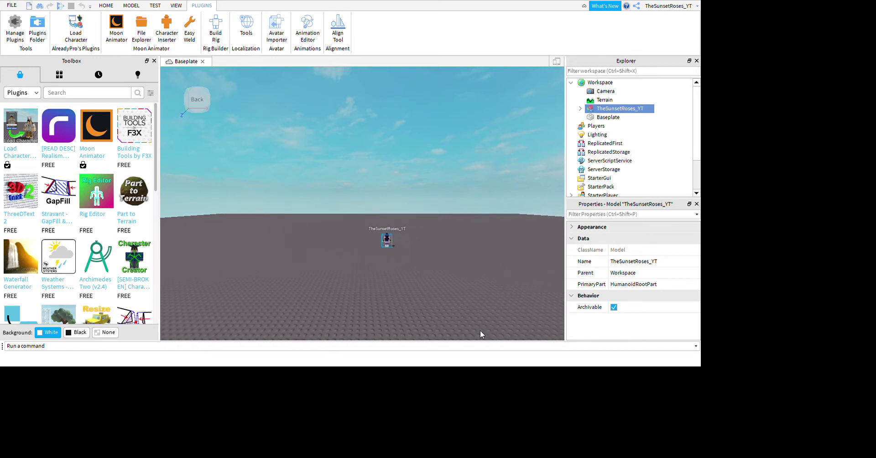
pyautogui.press('s')
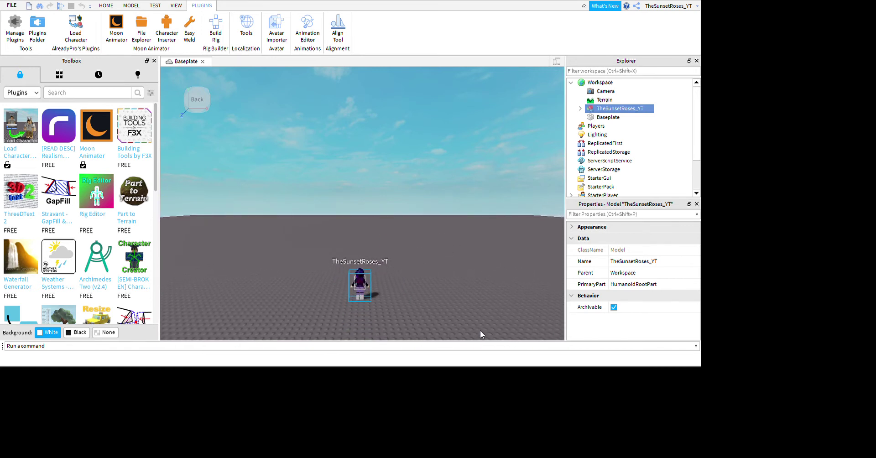
pyautogui.press('q')
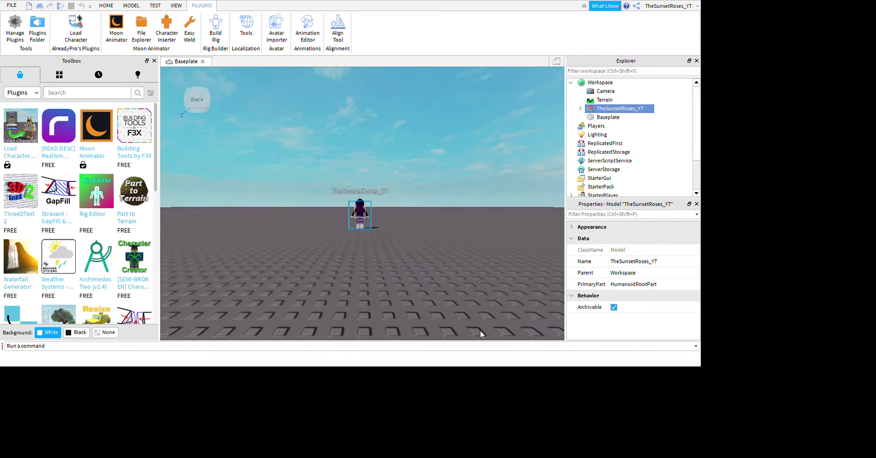
pyautogui.press('e')
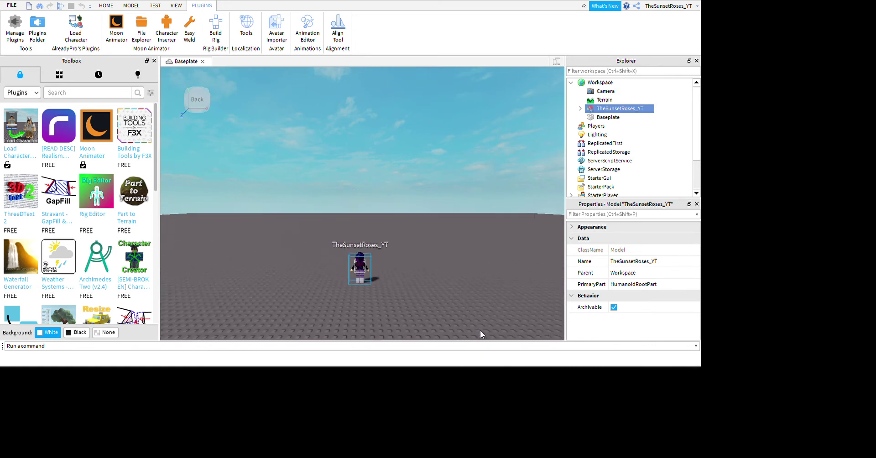
pyautogui.press('w')
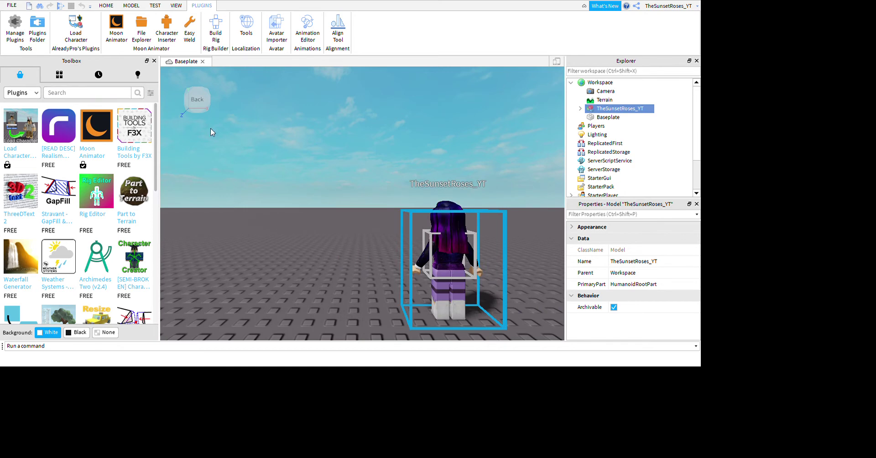
# Bring the camera around the spawned character to view it up close from the front
pyautogui.moveTo(239, 141); pyautogui.dragTo(238, 138, button='right')
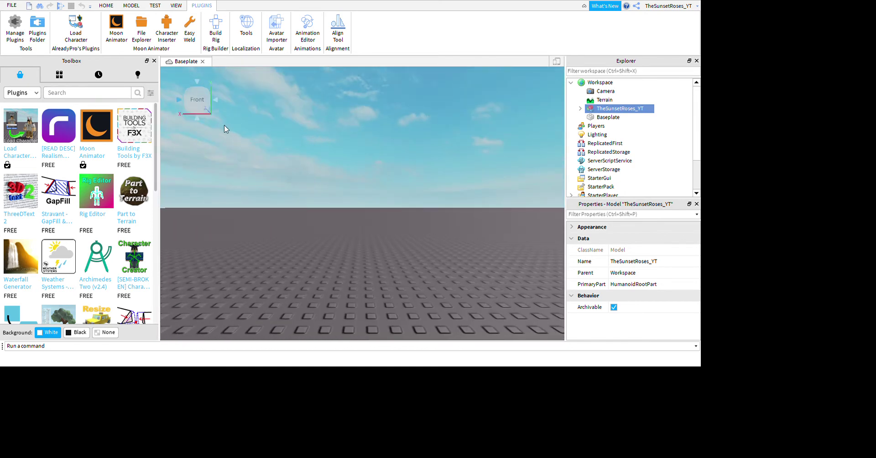
pyautogui.press('s')
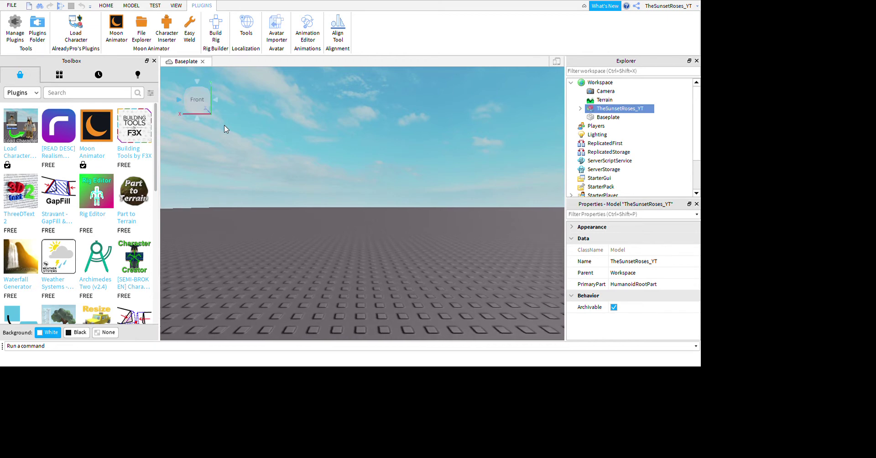
pyautogui.press('w')
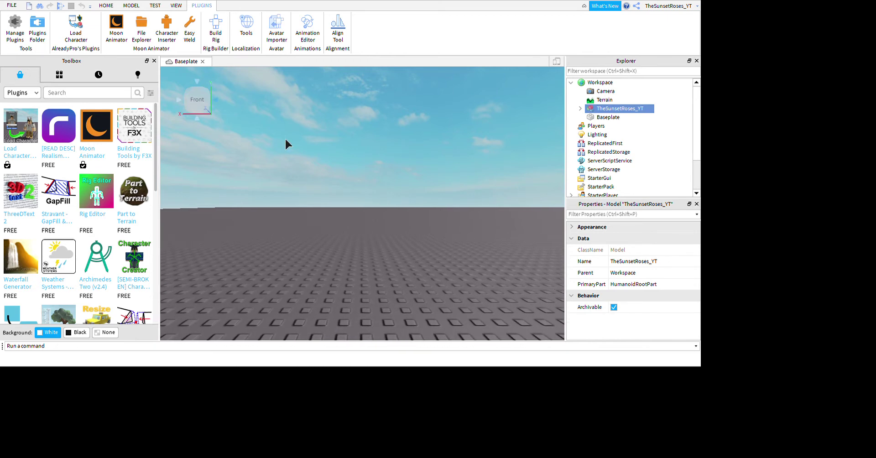
pyautogui.moveTo(284, 138); pyautogui.dragTo(289, 139, button='right')
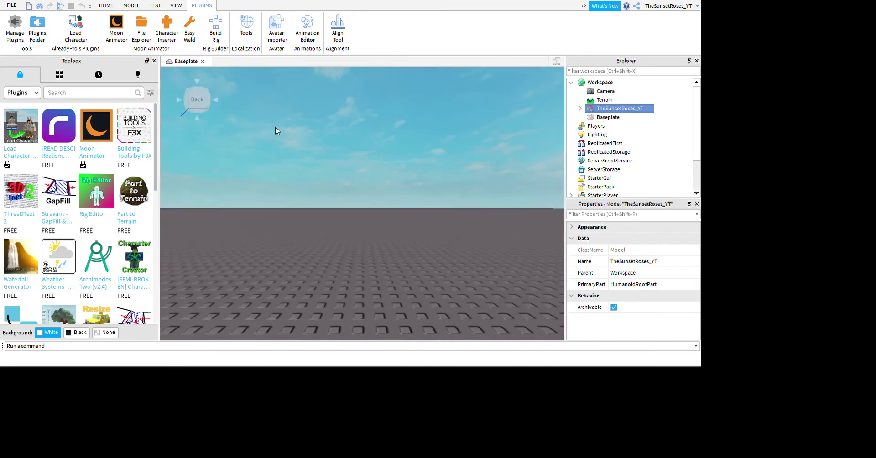
pyautogui.press('e')
pyautogui.press('a')
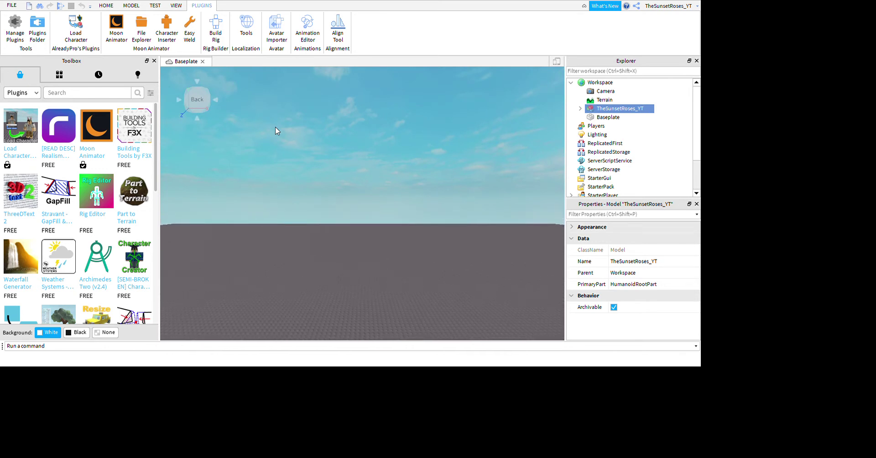
pyautogui.press('d')
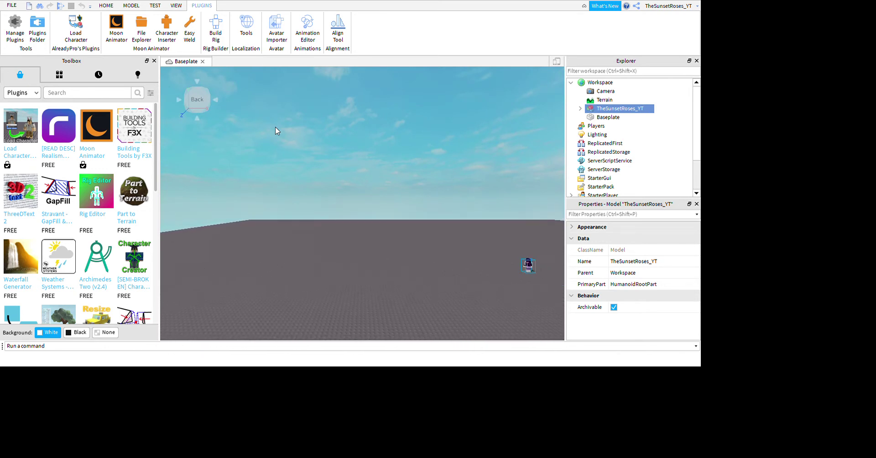
pyautogui.press('w')
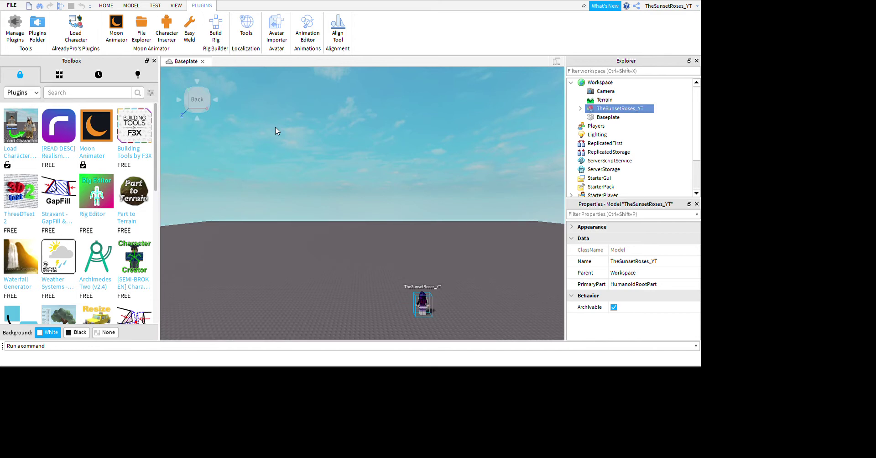
pyautogui.moveTo(284, 136); pyautogui.dragTo(283, 136, button='right')
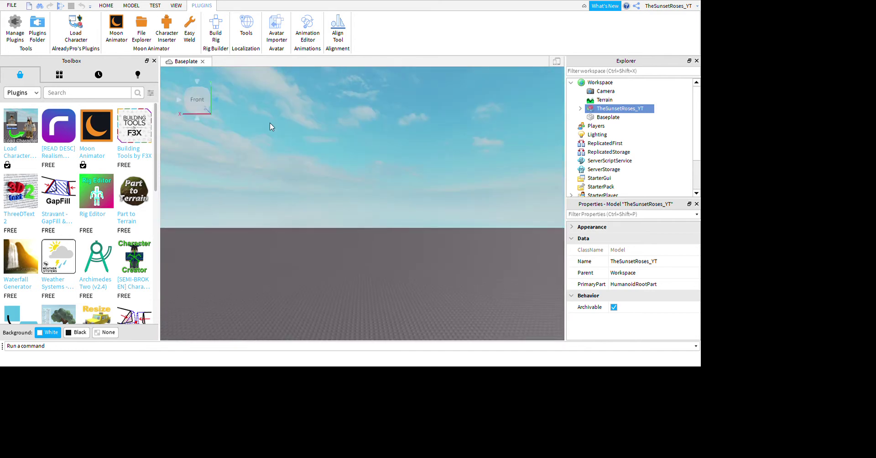
pyautogui.press('s')
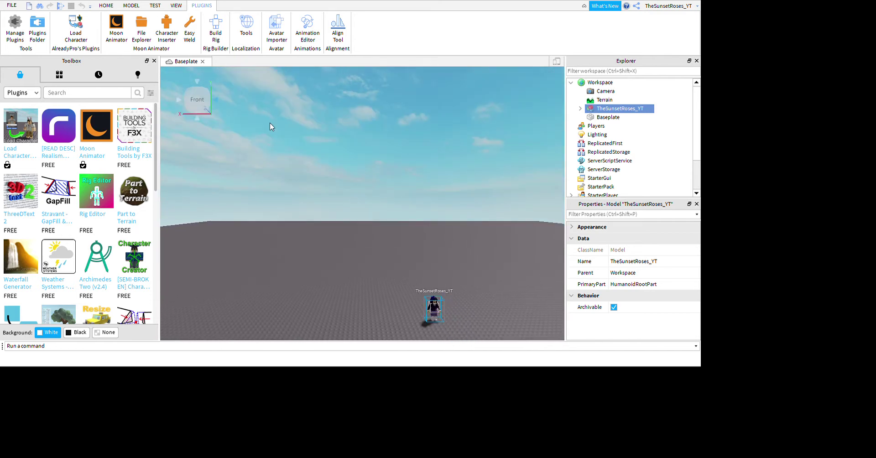
pyautogui.press('w')
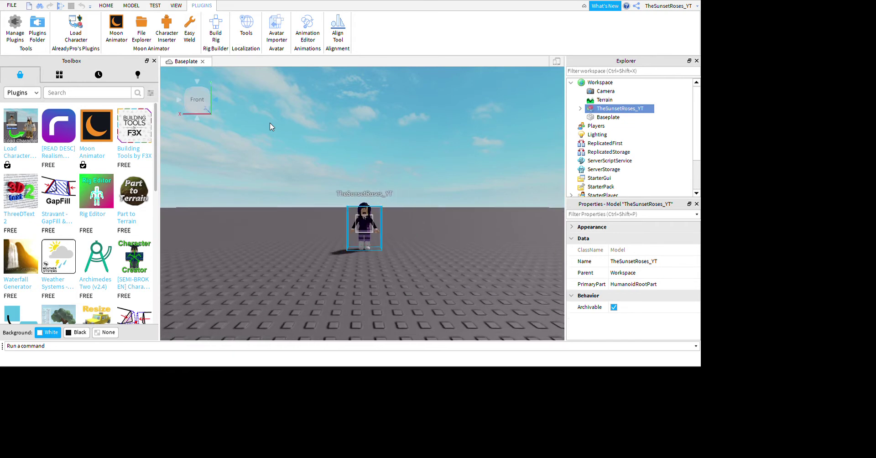
pyautogui.press('w')
pyautogui.press('d')
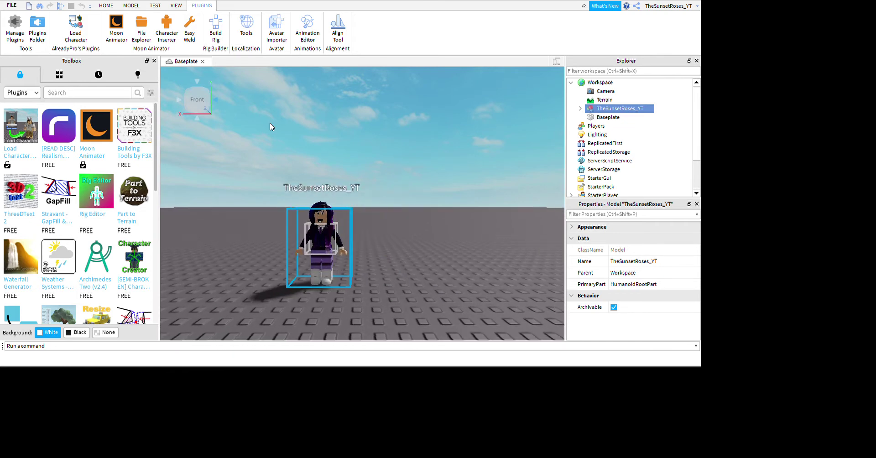
# Switch the Toolbox back to models, search for "Garden" and browse the matching models
pyautogui.click(21, 93)
pyautogui.click(20, 105)
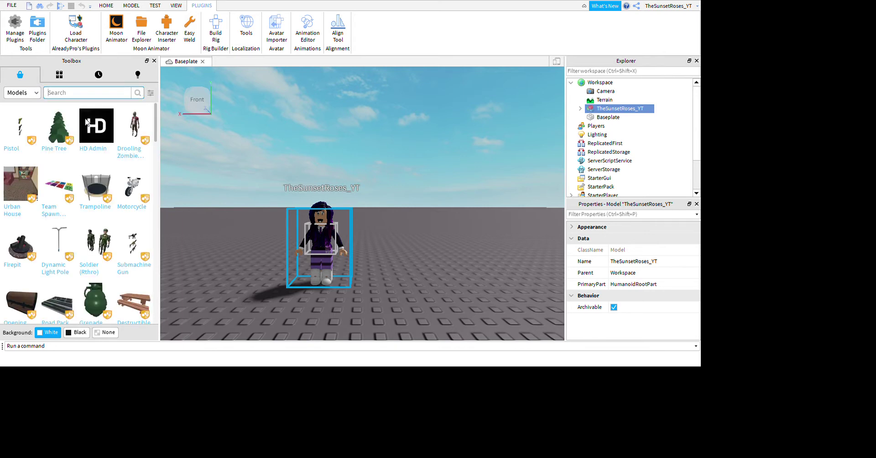
pyautogui.write('Garden')
pyautogui.press('Return')
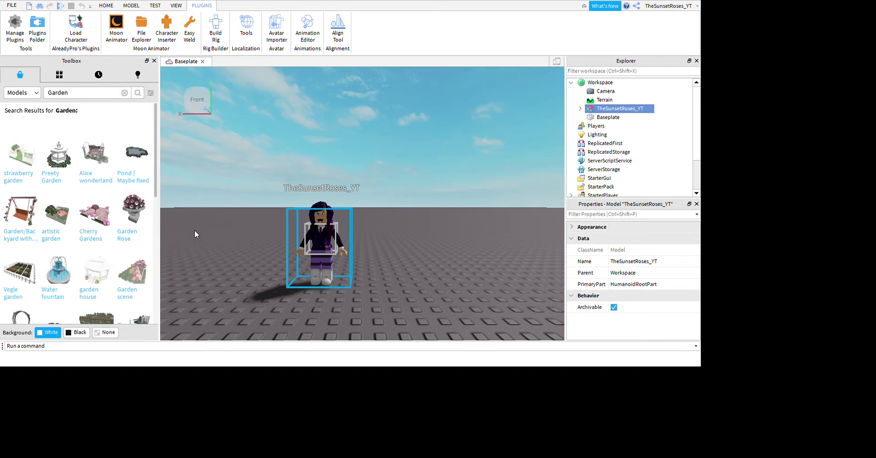
pyautogui.moveTo(155, 178)
pyautogui.mouseDown()
pyautogui.moveTo(155, 212)
pyautogui.moveTo(146, 213)
pyautogui.moveTo(121, 277)
pyautogui.moveTo(127, 164)
pyautogui.mouseUp()
# Replace the Toolbox model search with "gfx garden"
pyautogui.click(124, 93)
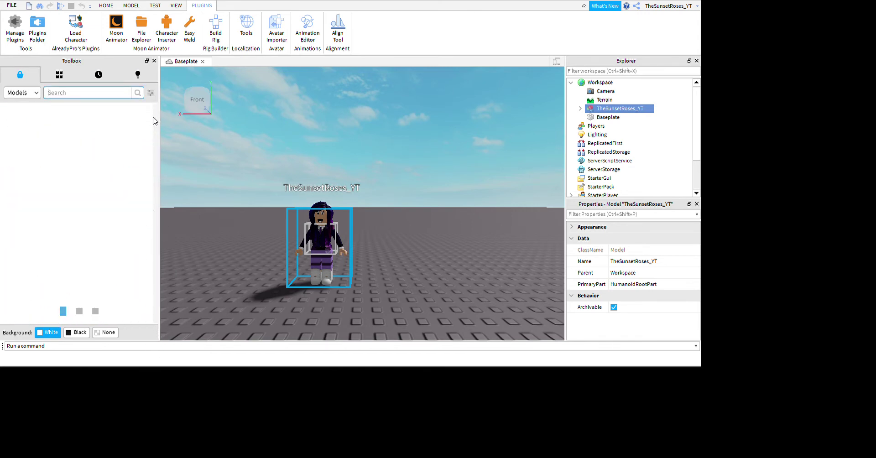
pyautogui.write('gfx garden')
pyautogui.press('Return')
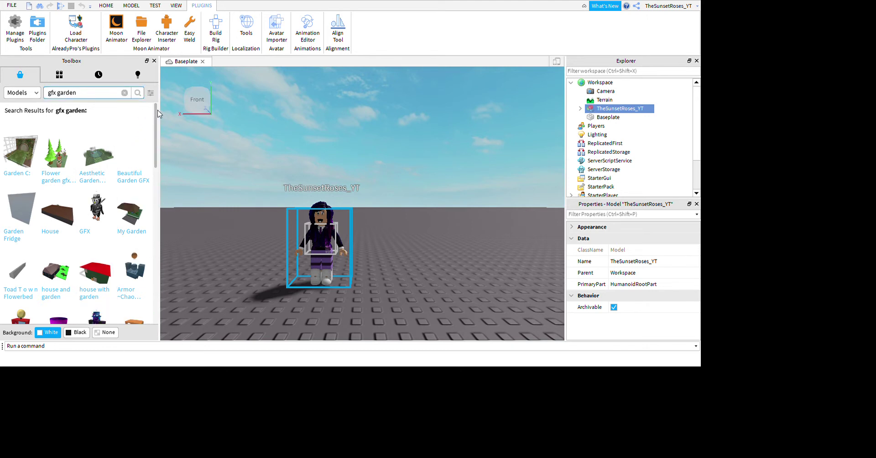
# Replace the Toolbox model search with "bedroom"
pyautogui.click(125, 92)
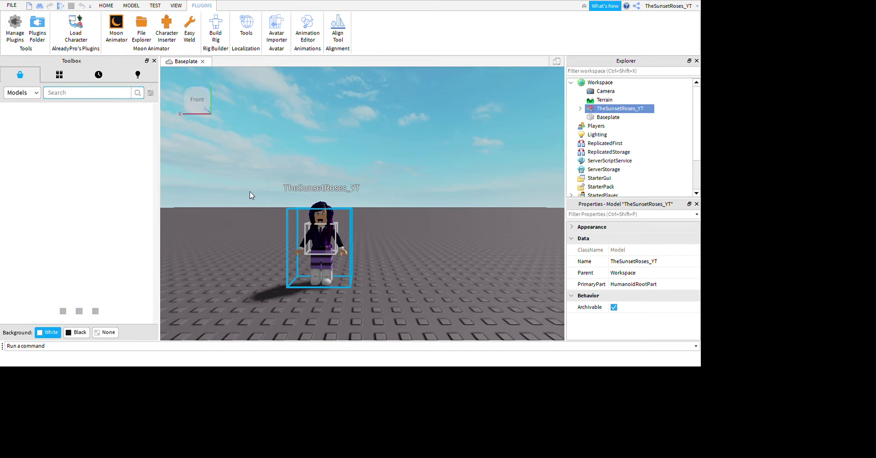
pyautogui.write('be')
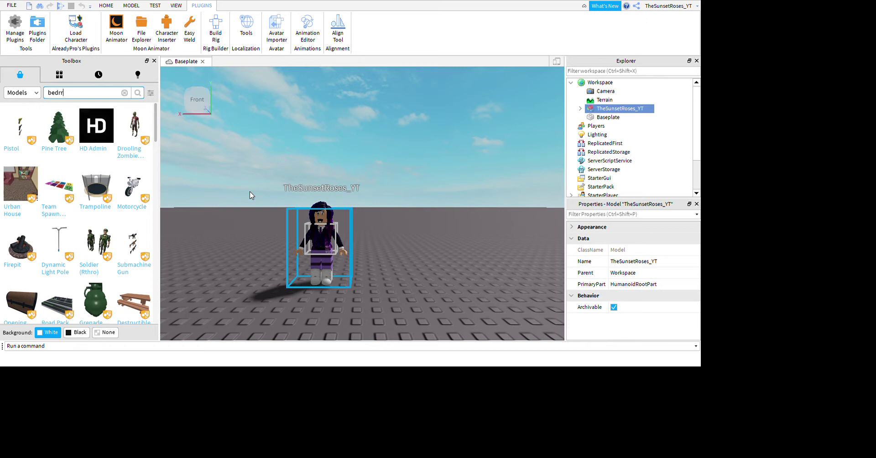
pyautogui.write('droom')
pyautogui.press('Return')
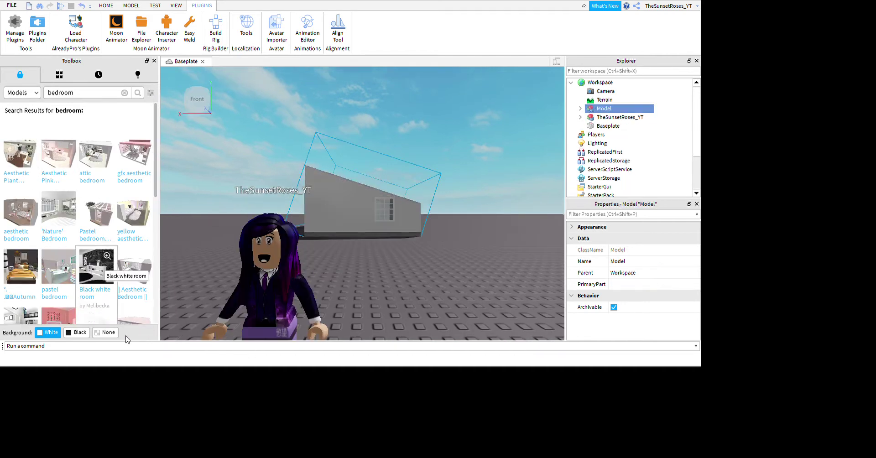
# Try the inserted grey room model closer to the character and delete it from the workspace
pyautogui.moveTo(424, 227); pyautogui.dragTo(473, 342)
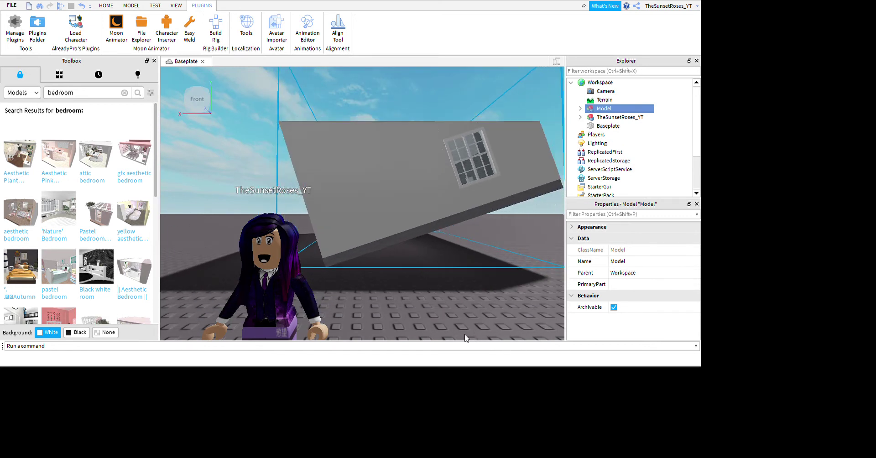
pyautogui.click(466, 283)
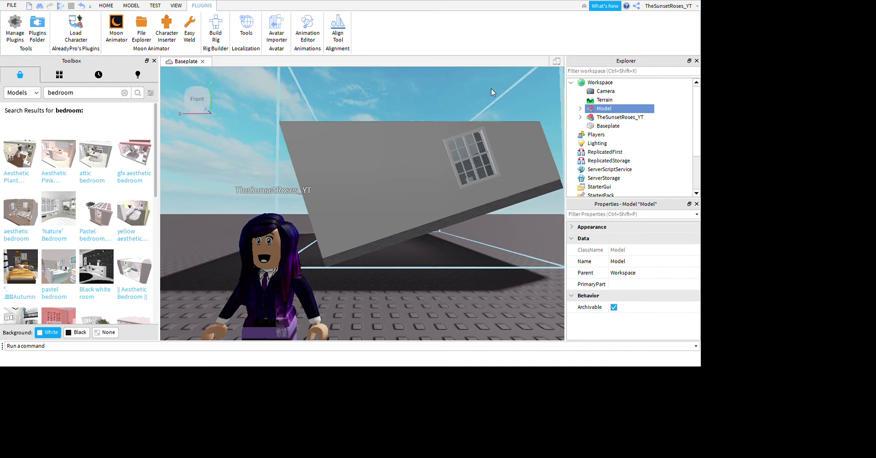
pyautogui.press('Delete')
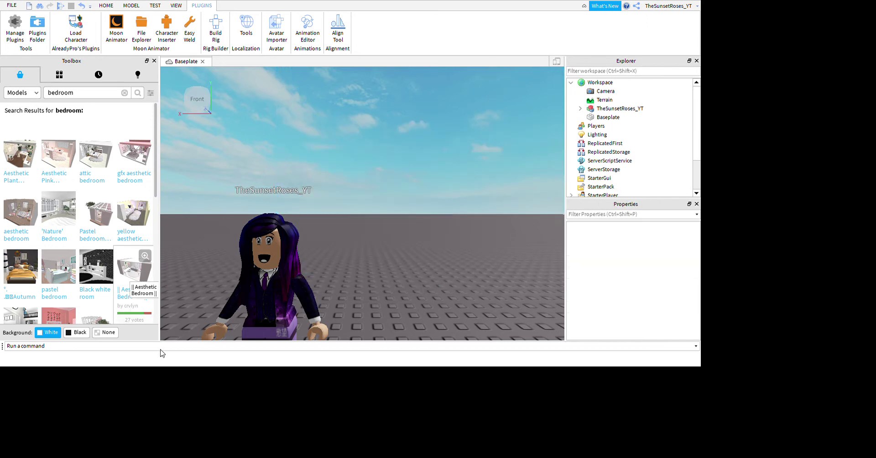
# Insert the || Aesthetic Bedroom || model and position the character on its bed in front of the window
pyautogui.click(254, 121)
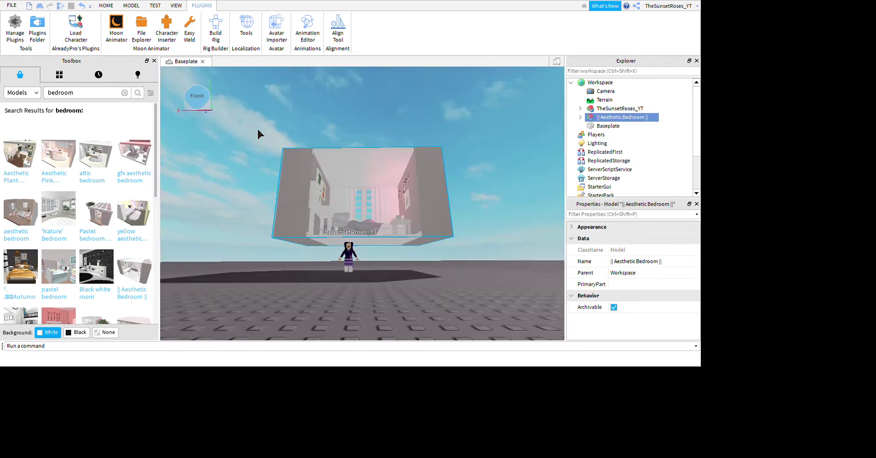
pyautogui.moveTo(501, 297); pyautogui.dragTo(477, 300)
pyautogui.scroll(1, 477, 324)
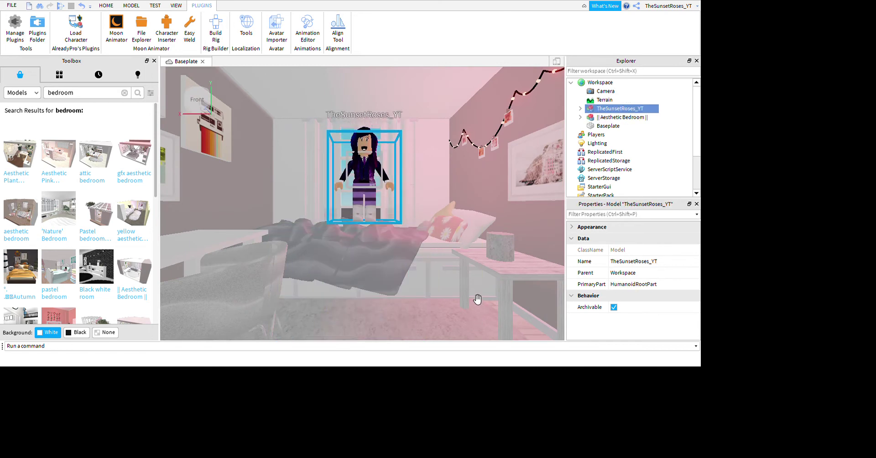
pyautogui.press('d')
pyautogui.press('a')
pyautogui.press('e')
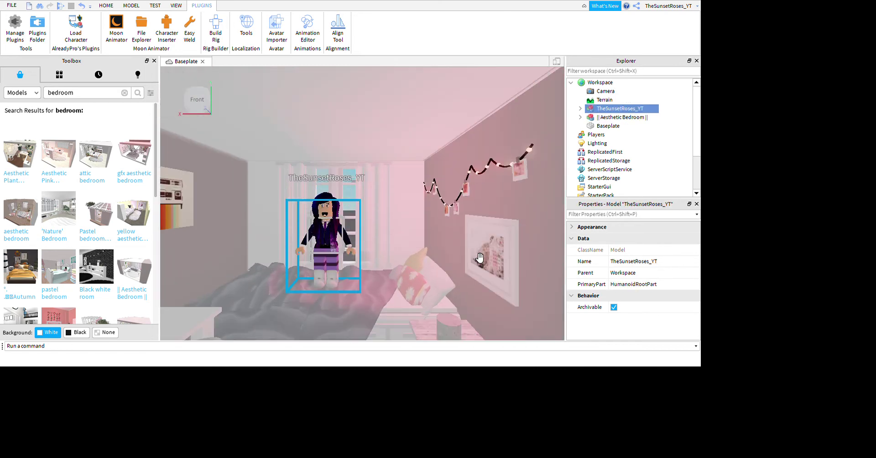
pyautogui.press('a')
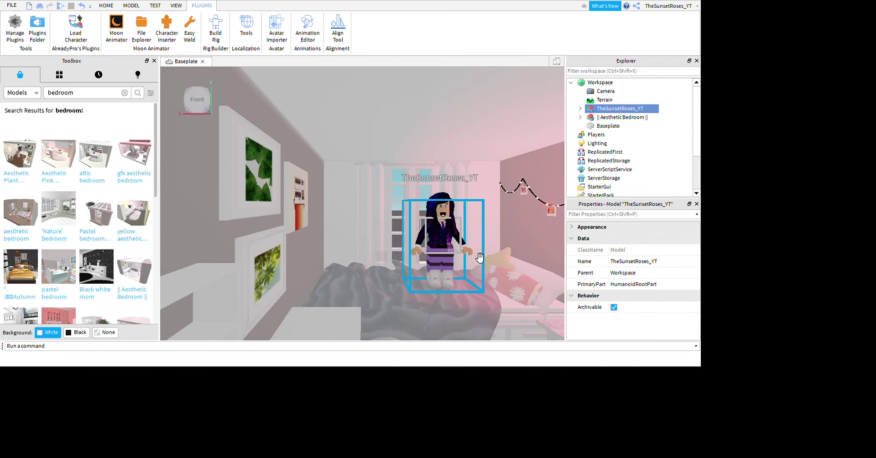
pyautogui.moveTo(480, 258); pyautogui.dragTo(480, 258, button='right')
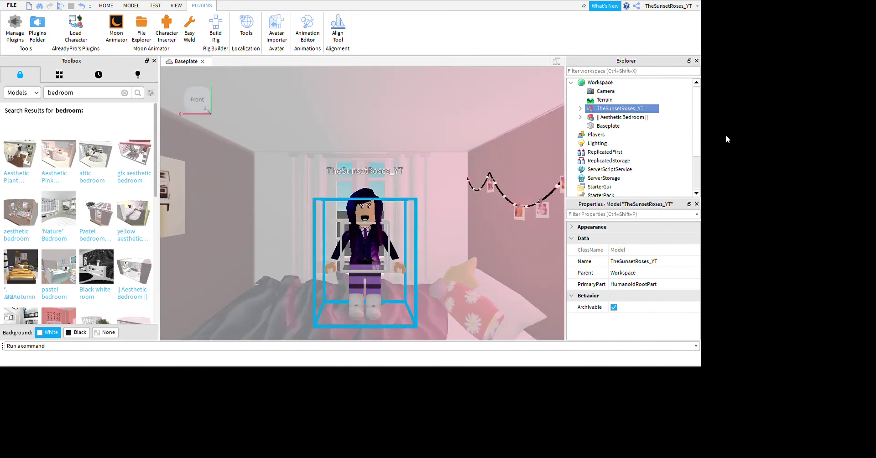
# Expand the character model and move its Right Leg forward to position 0.12, 5.701, 4.63
pyautogui.click(579, 108)
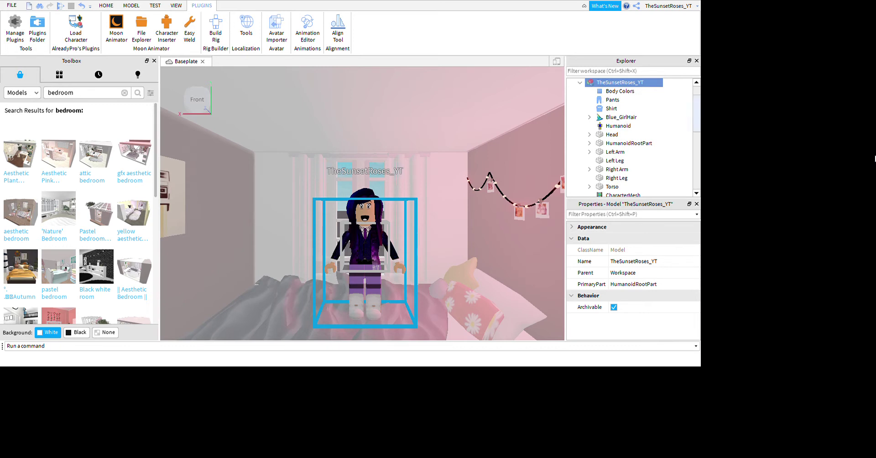
pyautogui.click(606, 178)
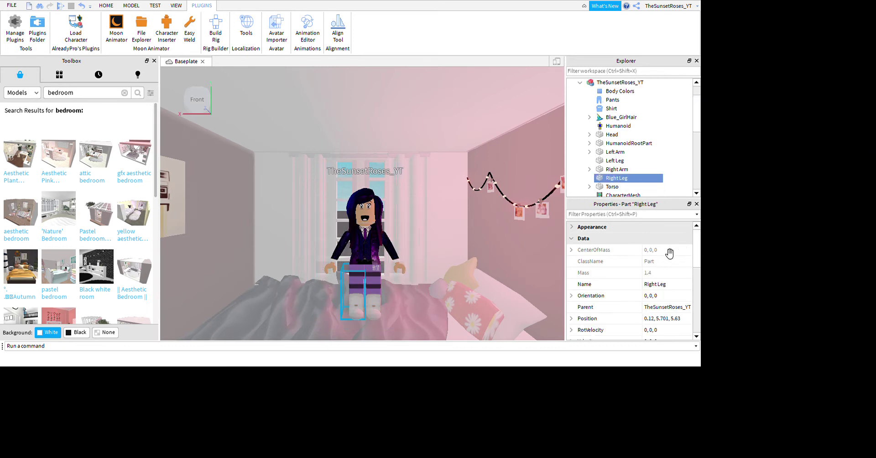
pyautogui.click(106, 6)
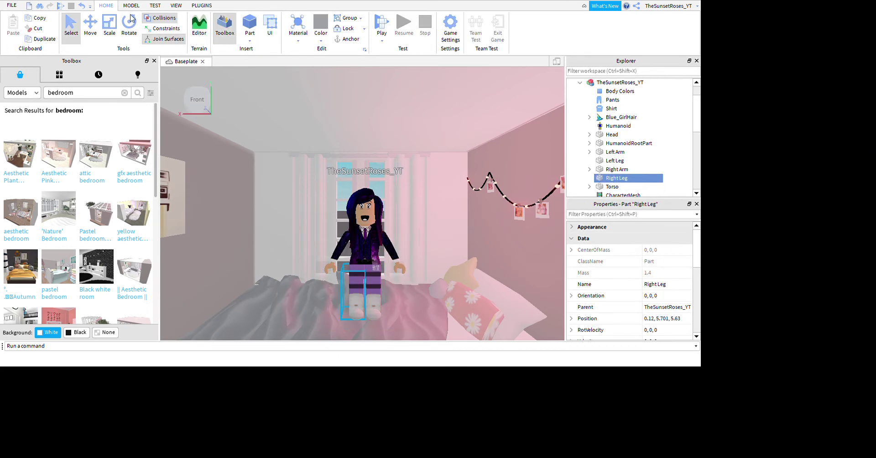
pyautogui.click(93, 27)
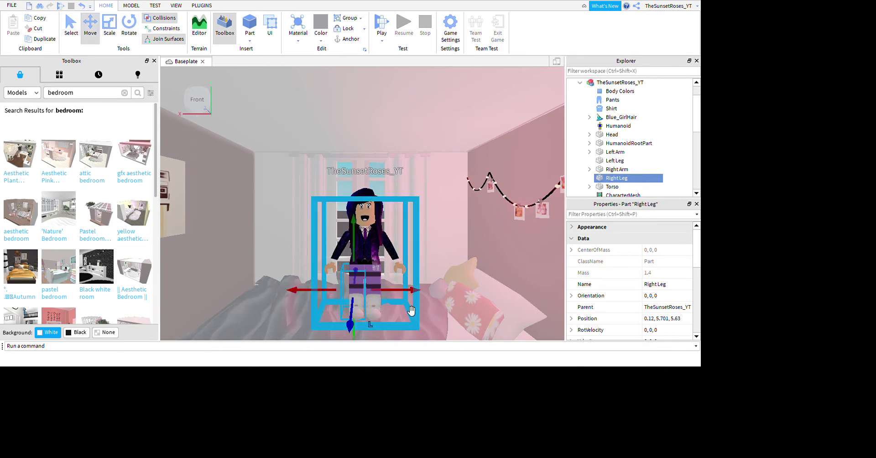
pyautogui.moveTo(357, 310); pyautogui.dragTo(356, 324)
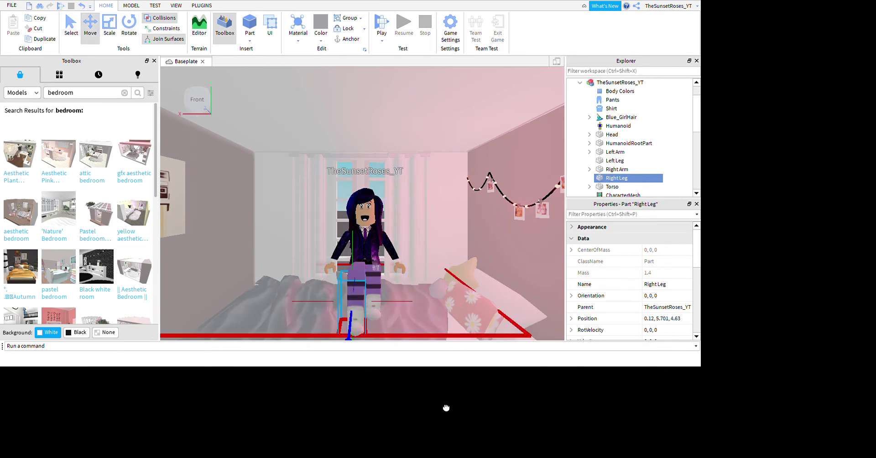
# Rotate the Right Leg to orientation 90, 0, 0 and move it forward to position 0.12, 5.701, 2.63
pyautogui.scroll(-2, 356, 331)
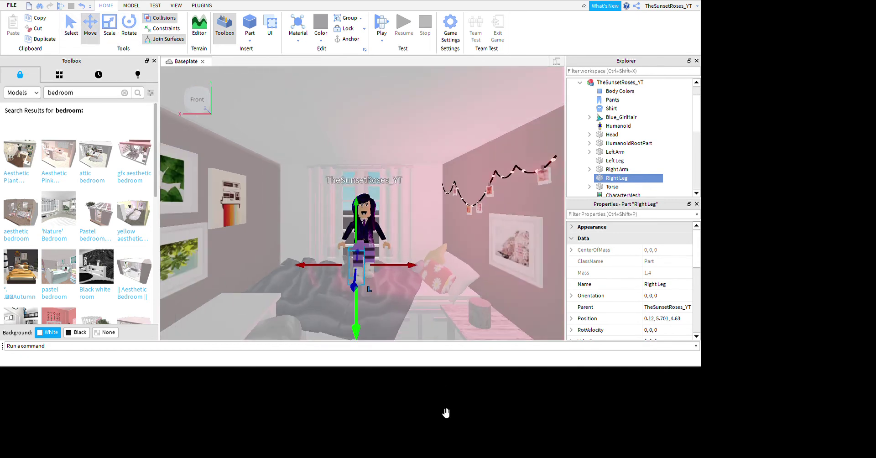
pyautogui.click(129, 25)
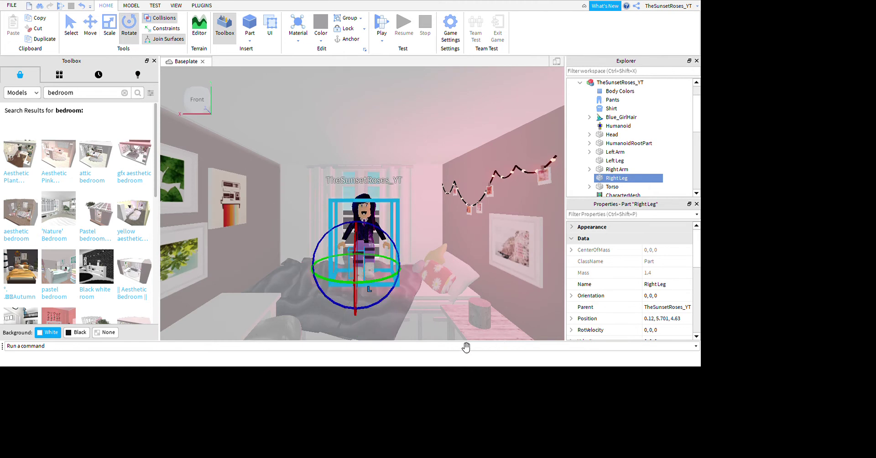
pyautogui.moveTo(358, 270); pyautogui.dragTo(358, 272)
pyautogui.moveTo(445, 328); pyautogui.dragTo(446, 306)
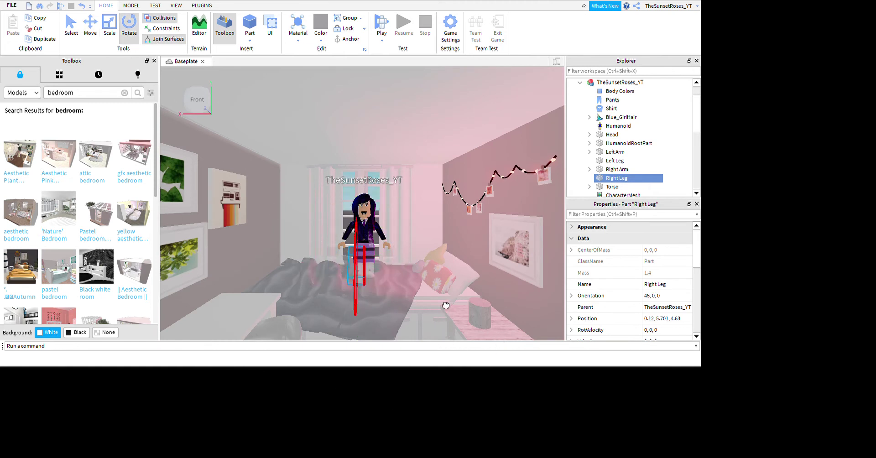
pyautogui.moveTo(447, 255); pyautogui.dragTo(449, 235)
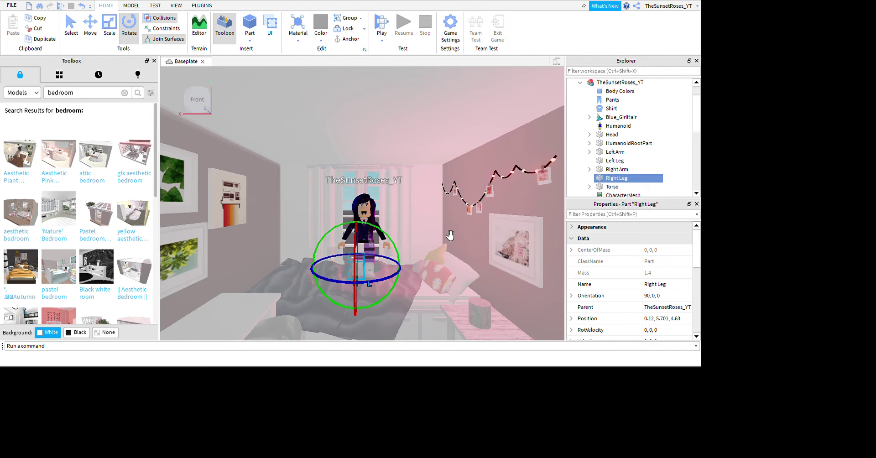
pyautogui.click(90, 26)
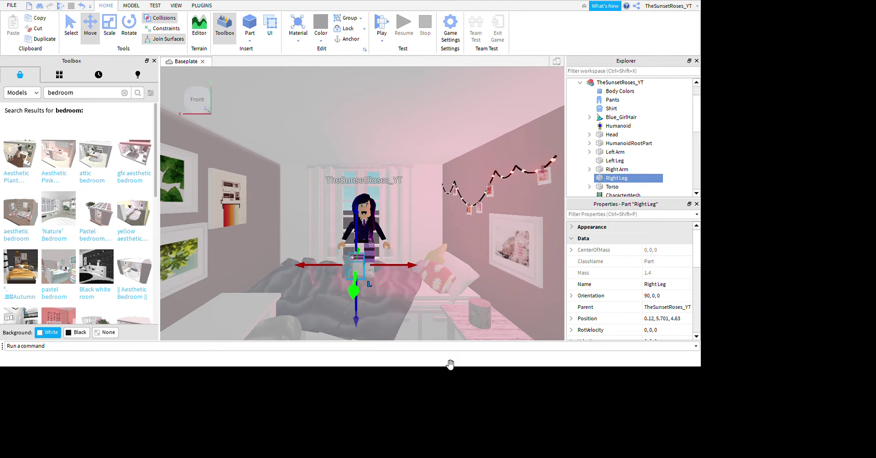
pyautogui.moveTo(446, 364); pyautogui.dragTo(434, 432)
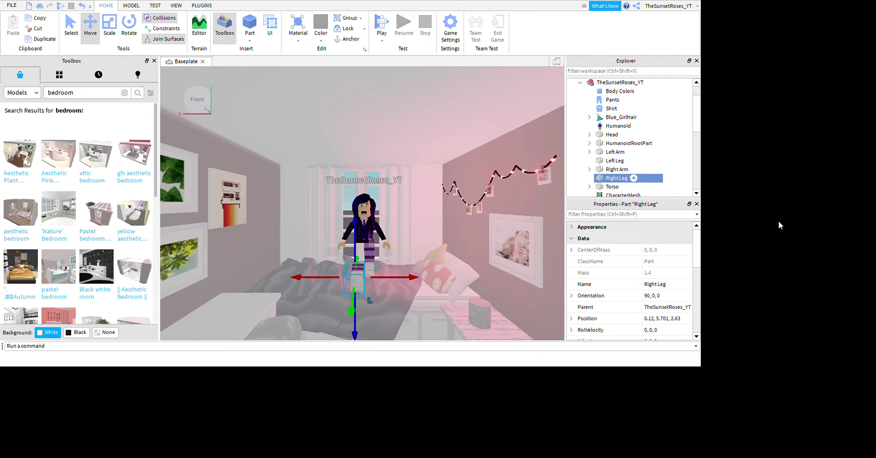
# Rotate the Left Leg to orientation 89.97, 0, 0 and move it forward beside the Right Leg
pyautogui.click(615, 161)
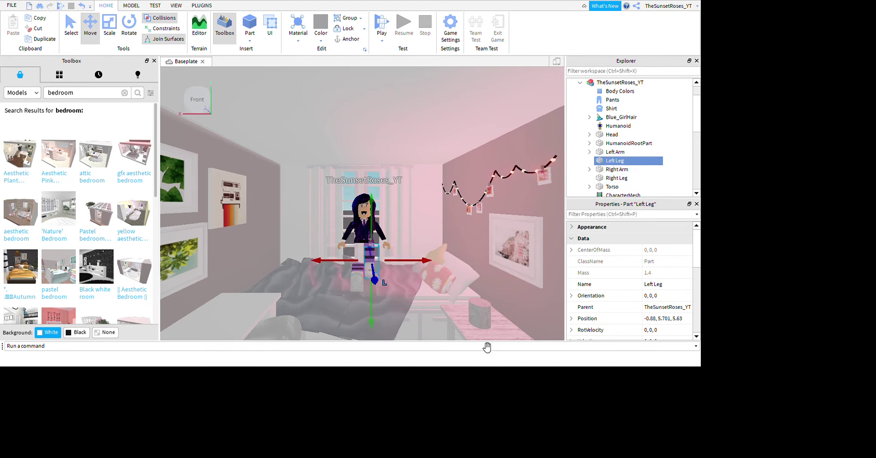
pyautogui.hotkey('ctrl', '4')
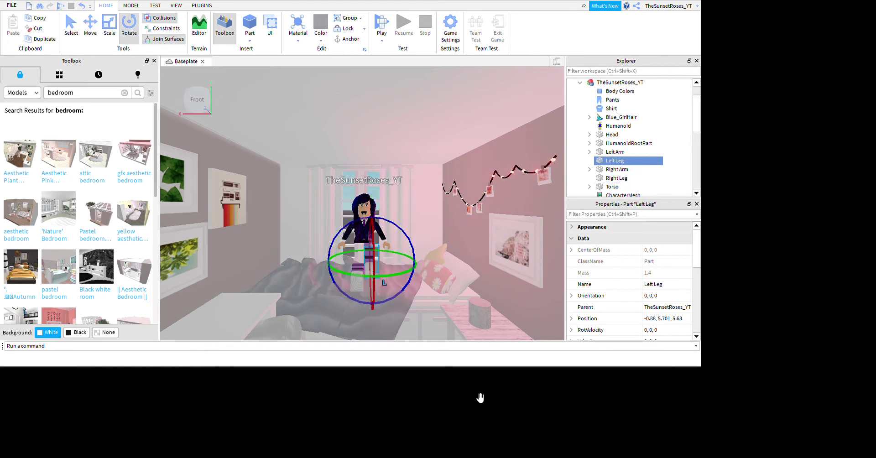
pyautogui.moveTo(472, 334); pyautogui.dragTo(457, 351)
pyautogui.moveTo(454, 380); pyautogui.dragTo(476, 285)
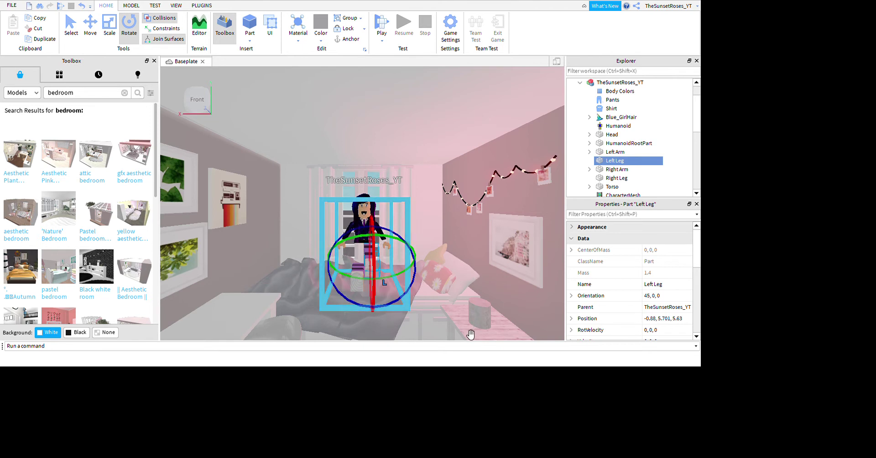
pyautogui.moveTo(471, 325); pyautogui.dragTo(445, 316)
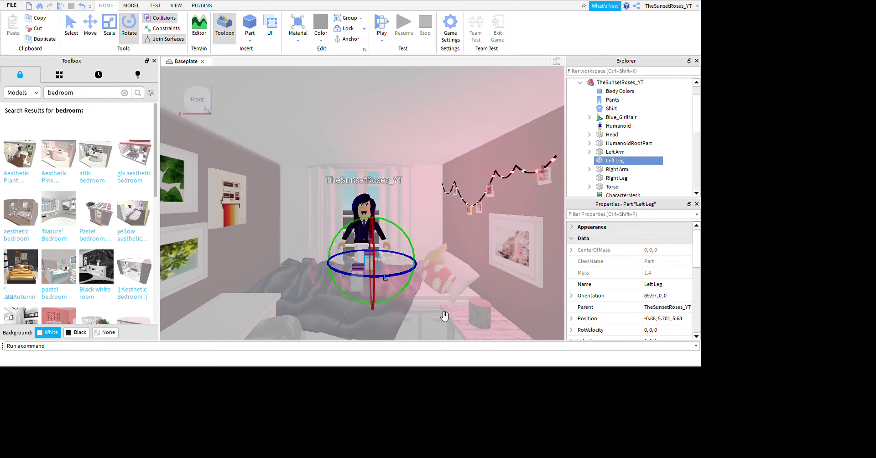
pyautogui.click(106, 48)
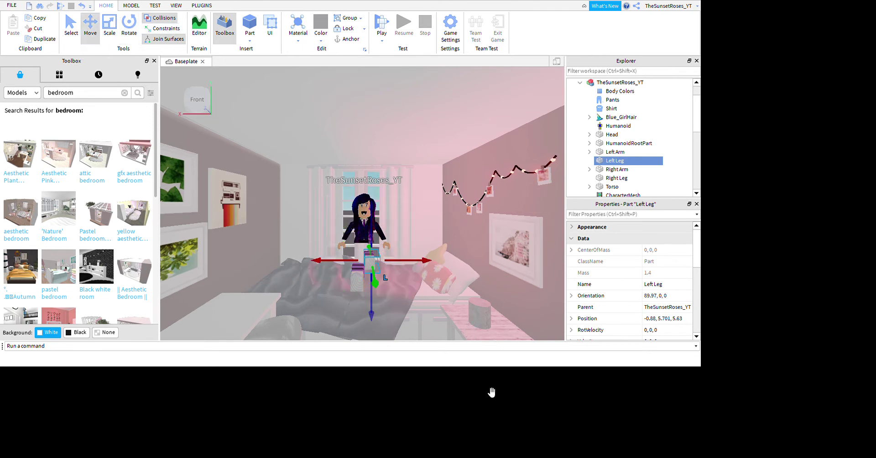
pyautogui.moveTo(471, 391)
pyautogui.mouseDown()
pyautogui.moveTo(475, 412)
pyautogui.moveTo(469, 389)
pyautogui.mouseUp()
pyautogui.click(453, 354)
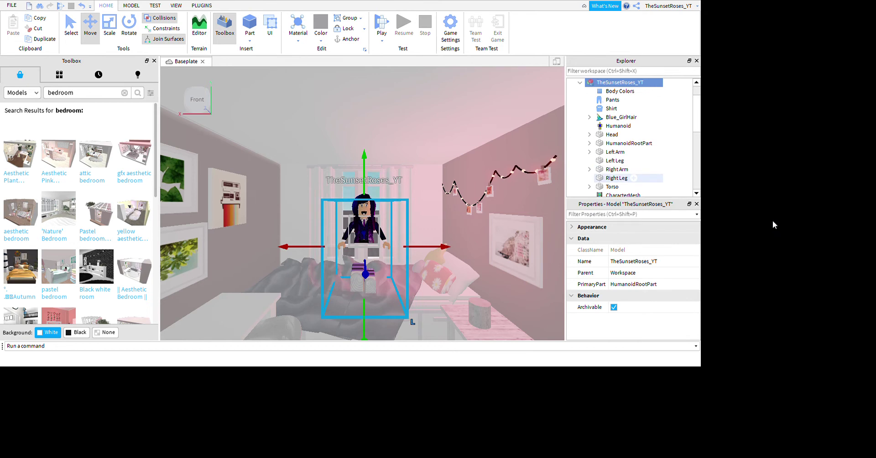
pyautogui.click(616, 178)
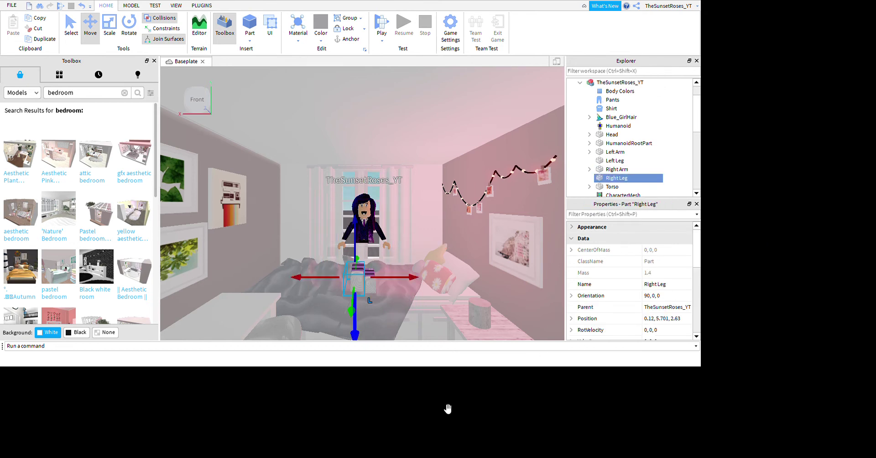
pyautogui.moveTo(447, 409)
pyautogui.mouseDown()
pyautogui.moveTo(449, 432)
pyautogui.moveTo(446, 410)
pyautogui.mouseUp()
pyautogui.click(466, 368)
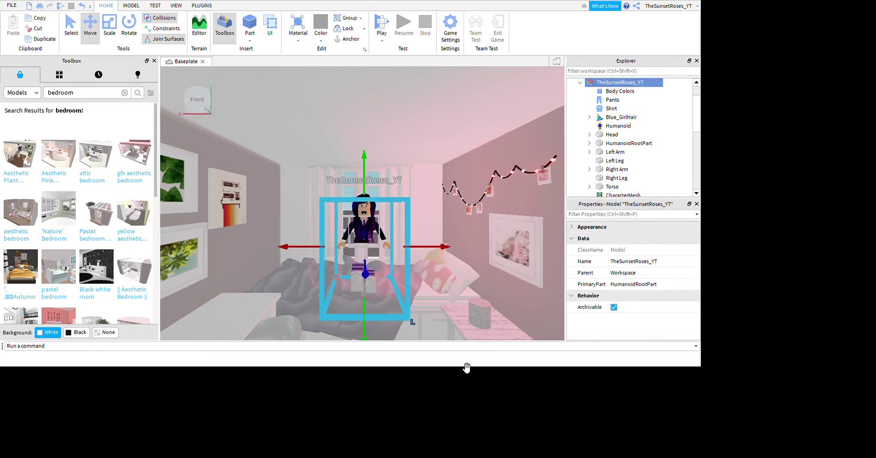
# Check the seated pose up close and move the Right Leg back toward the torso to position 0.12, 5.701, 3.63
pyautogui.press('d')
pyautogui.press('a')
pyautogui.press('w')
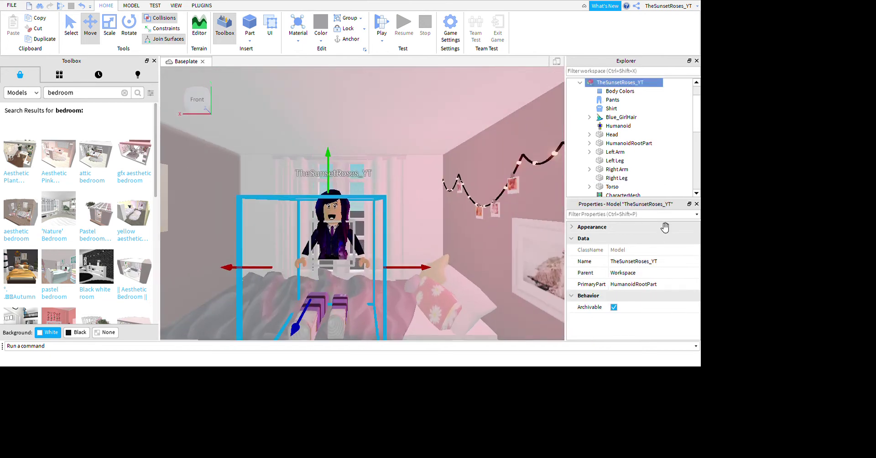
pyautogui.press('a')
pyautogui.press('d')
pyautogui.press('s')
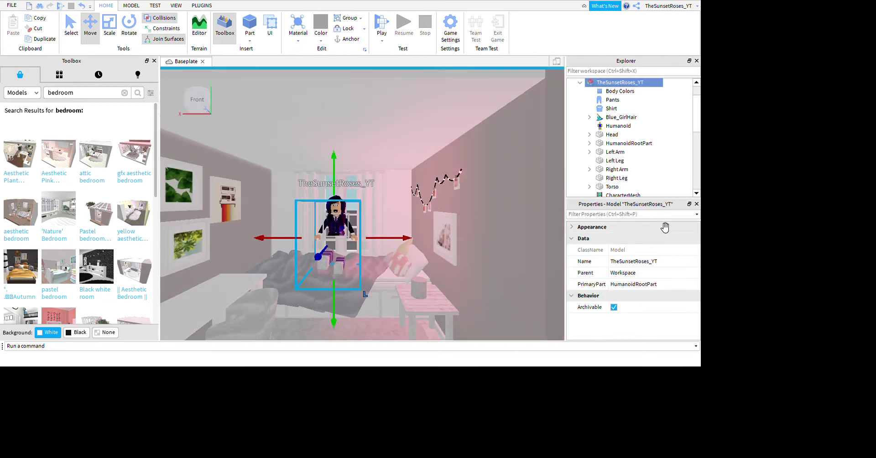
pyautogui.press('a')
pyautogui.press('w')
pyautogui.press('d')
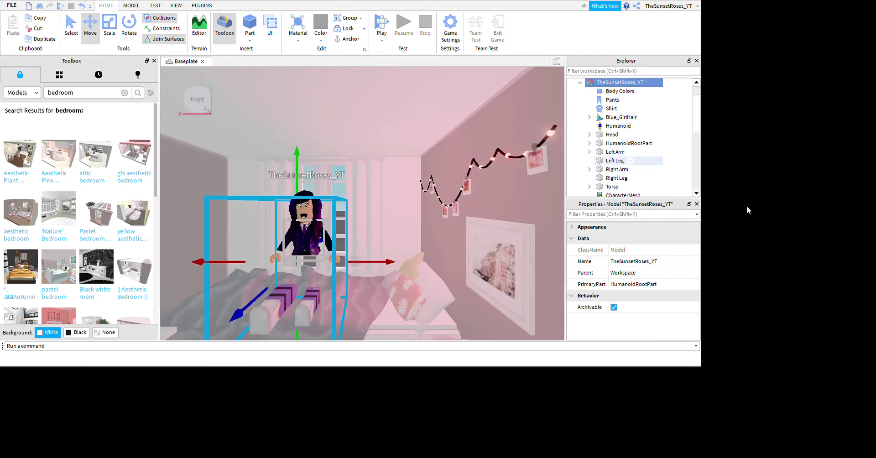
pyautogui.click(617, 178)
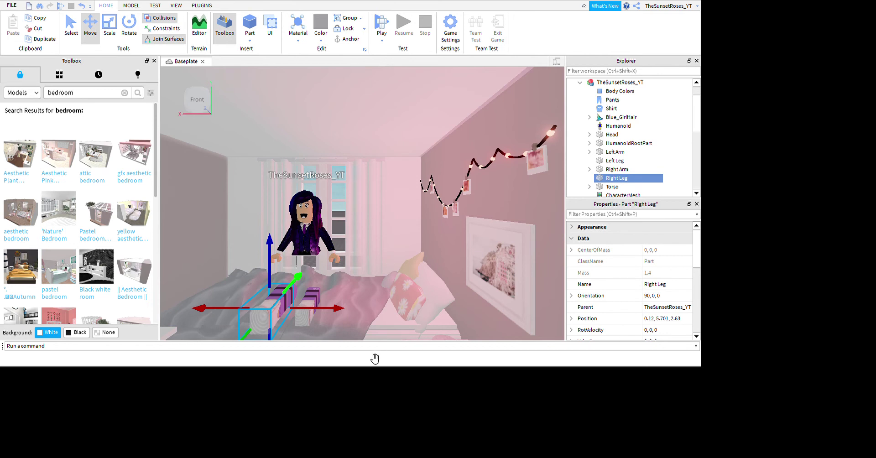
pyautogui.moveTo(304, 282); pyautogui.dragTo(304, 279)
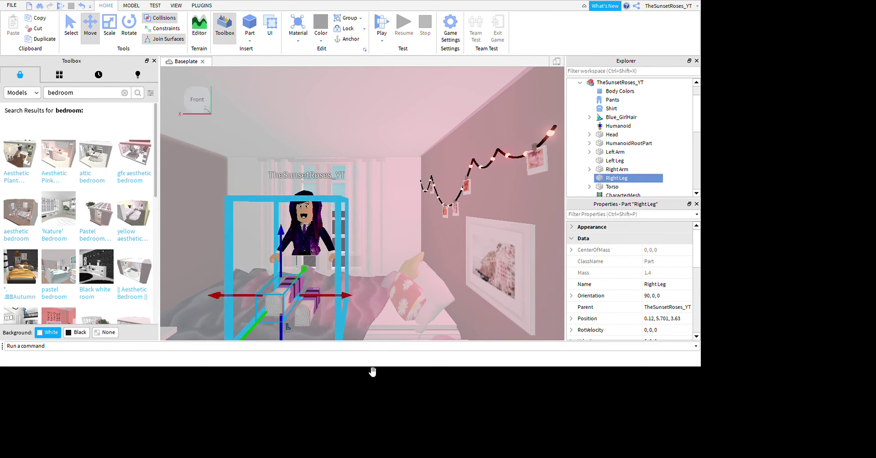
# Lower the Right Leg to position 0.12, 4.701, 3.63 and move the Left Leg beside it to position -0.88, 4.701, 3.63
pyautogui.moveTo(285, 333); pyautogui.dragTo(288, 336)
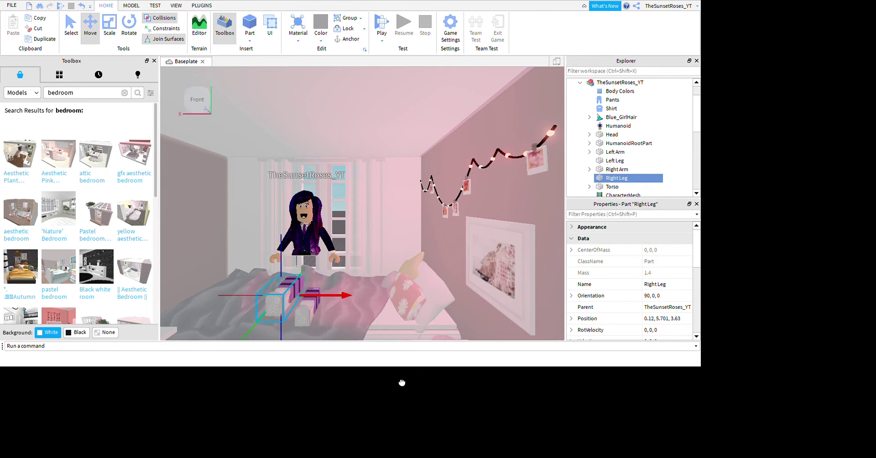
pyautogui.moveTo(355, 415); pyautogui.dragTo(359, 433)
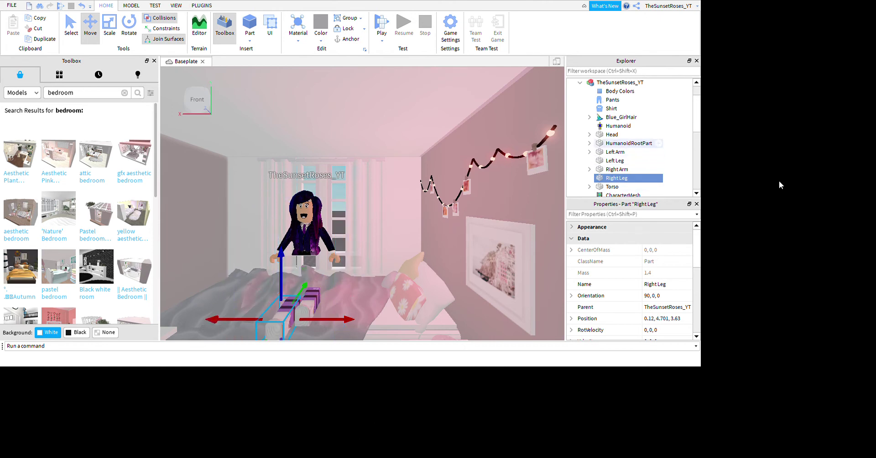
pyautogui.click(765, 188)
pyautogui.click(767, 199)
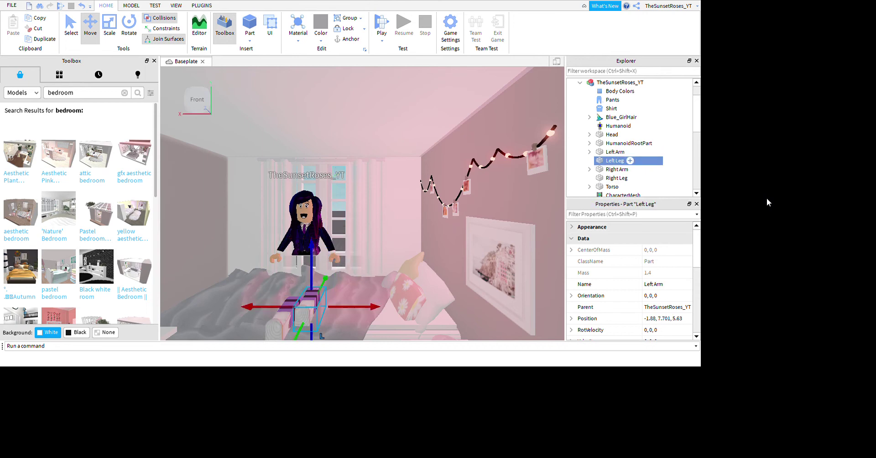
pyautogui.moveTo(420, 417); pyautogui.dragTo(359, 427)
pyautogui.press('a')
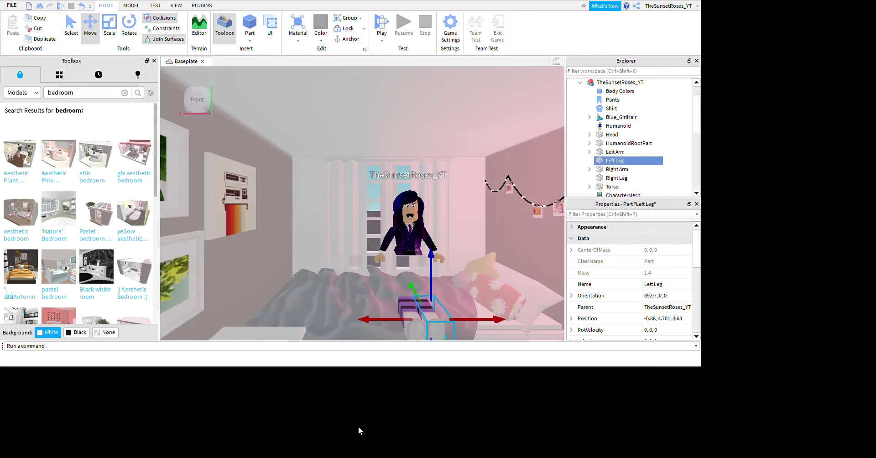
pyautogui.press('d')
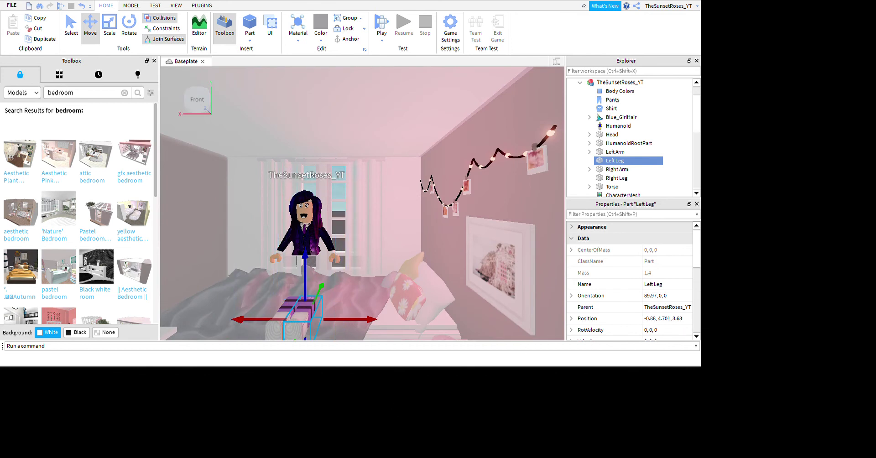
# Move the Torso down and forward onto the legs at position -0.38, 5.701, 4.63
pyautogui.click(612, 187)
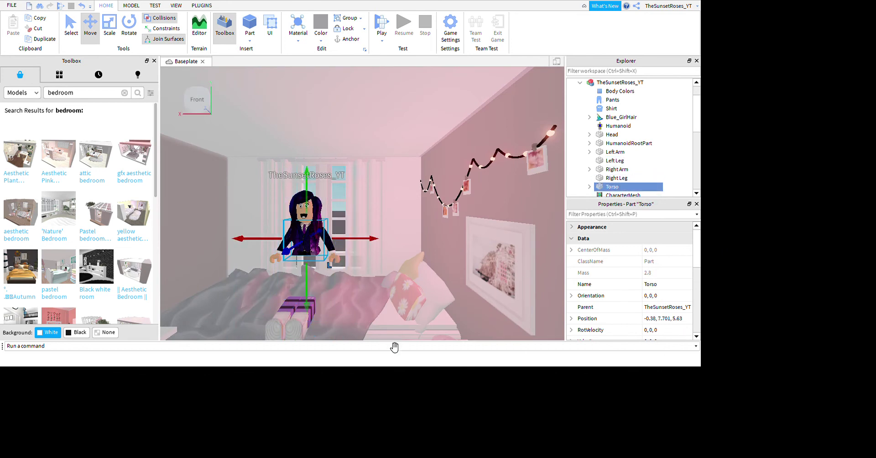
pyautogui.moveTo(394, 348); pyautogui.dragTo(397, 412)
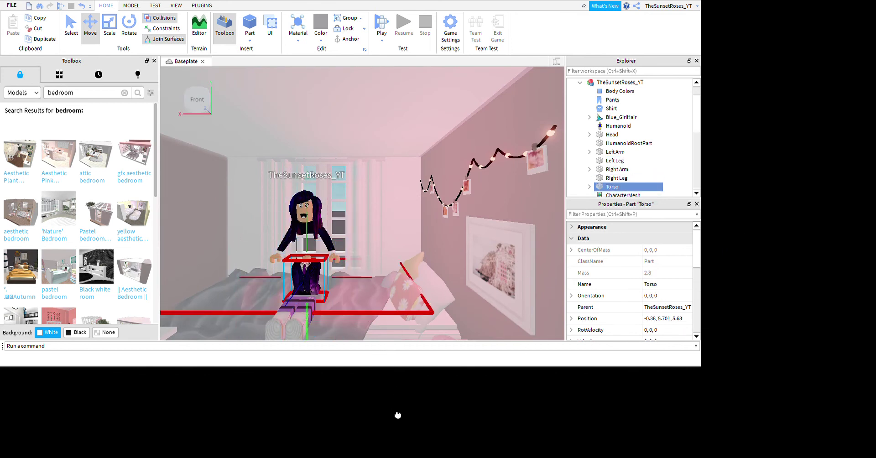
pyautogui.moveTo(372, 374); pyautogui.dragTo(365, 383)
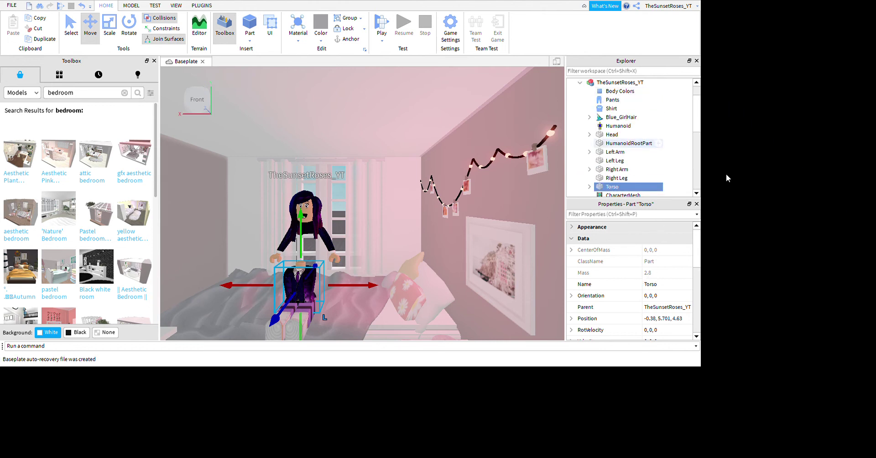
# Move the Head down onto the torso at position -0.38, 7.201, 4.63 and fit the Blue_GirlHair accessory over it
pyautogui.click(611, 134)
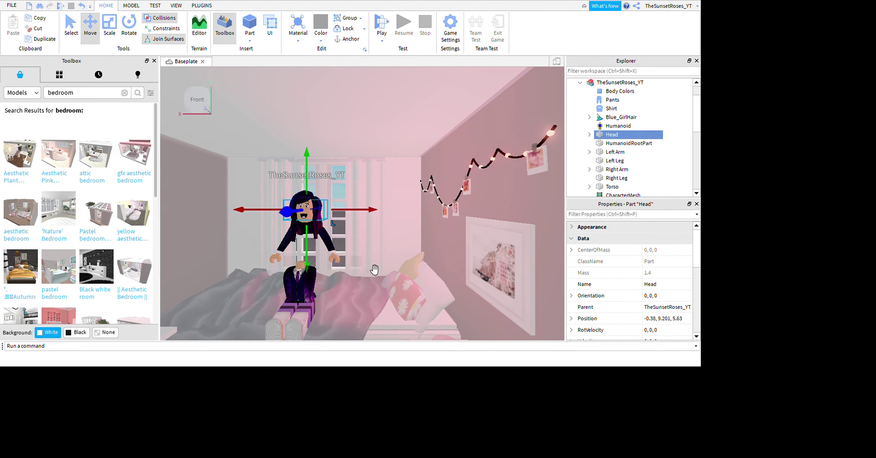
pyautogui.moveTo(298, 214); pyautogui.dragTo(290, 223)
pyautogui.moveTo(303, 267); pyautogui.dragTo(306, 315)
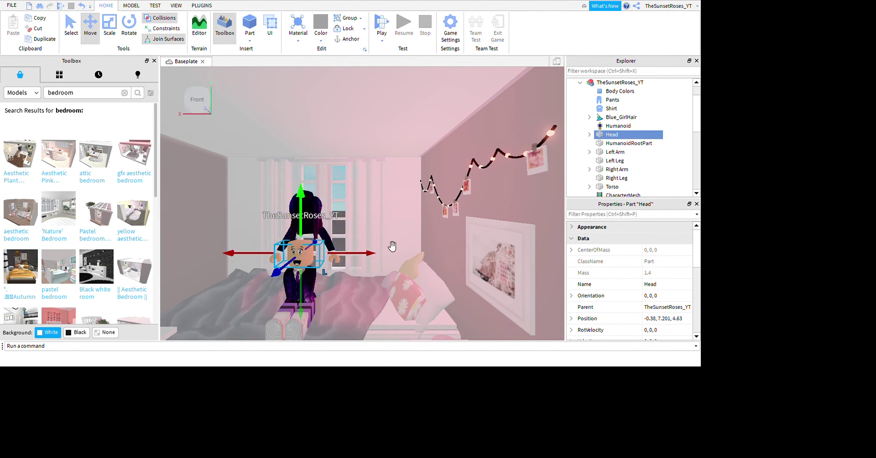
pyautogui.click(611, 119)
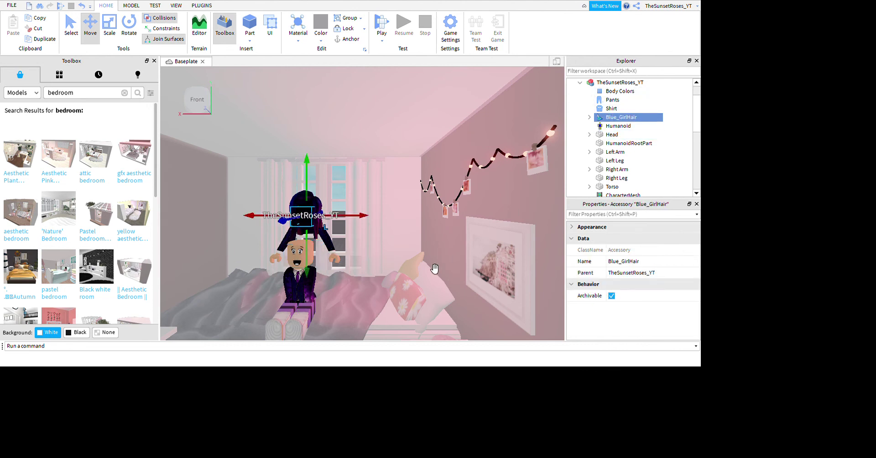
pyautogui.moveTo(288, 228); pyautogui.dragTo(283, 227)
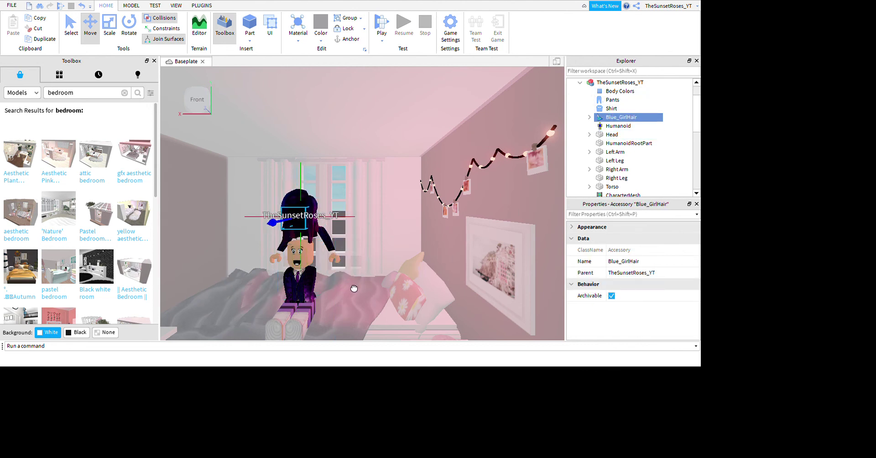
pyautogui.moveTo(304, 293); pyautogui.dragTo(307, 311)
pyautogui.press('a')
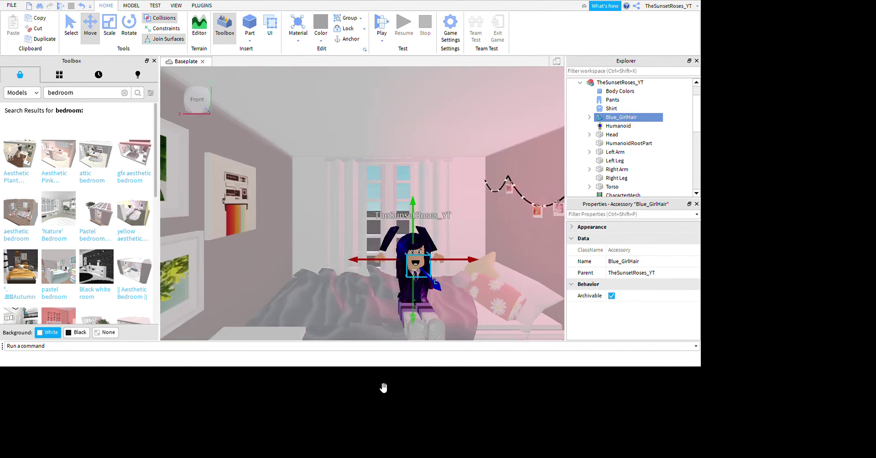
# Move the Left Arm to position -1.88, 5.701, 4.63 and the Right Arm to position 1.12, 5.701, 4.63 beside the torso
pyautogui.click(615, 152)
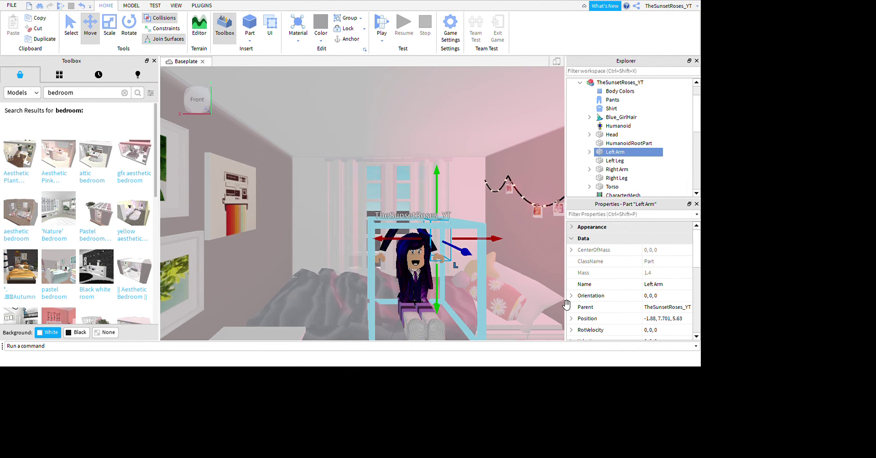
pyautogui.moveTo(458, 249); pyautogui.dragTo(466, 261)
pyautogui.moveTo(562, 360); pyautogui.dragTo(561, 404)
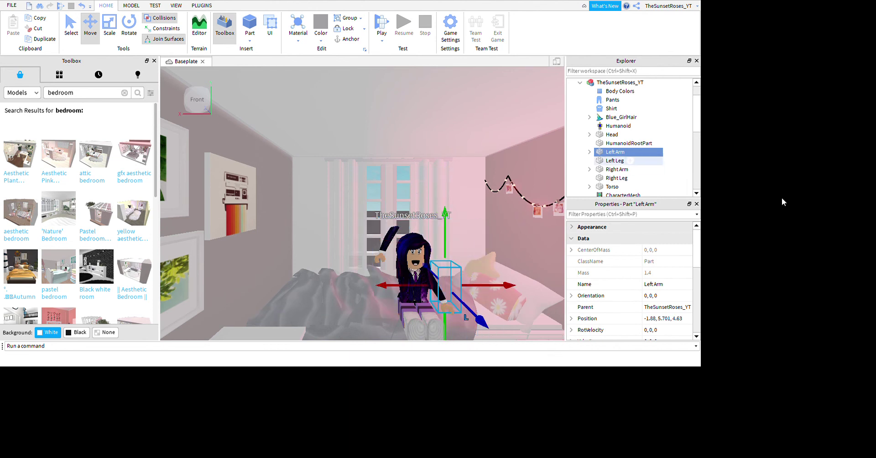
pyautogui.click(612, 169)
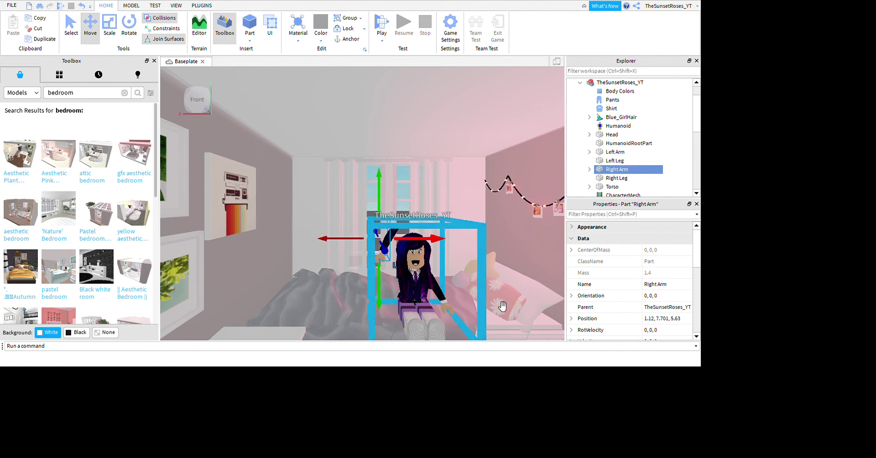
pyautogui.moveTo(493, 316)
pyautogui.mouseDown()
pyautogui.moveTo(502, 336)
pyautogui.moveTo(479, 434)
pyautogui.moveTo(491, 358)
pyautogui.moveTo(479, 362)
pyautogui.moveTo(473, 352)
pyautogui.mouseUp()
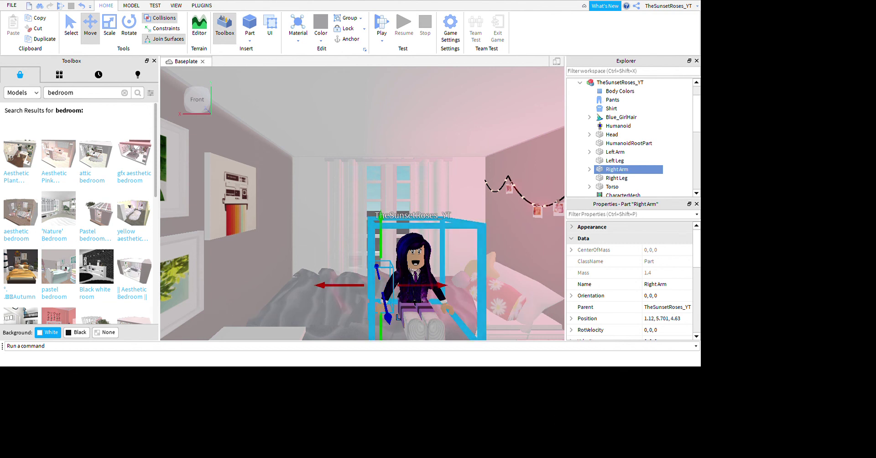
# Parent the character model to the || Aesthetic Bedroom || model, then collapse and select the bedroom model
pyautogui.scroll(-2, 362, 203)
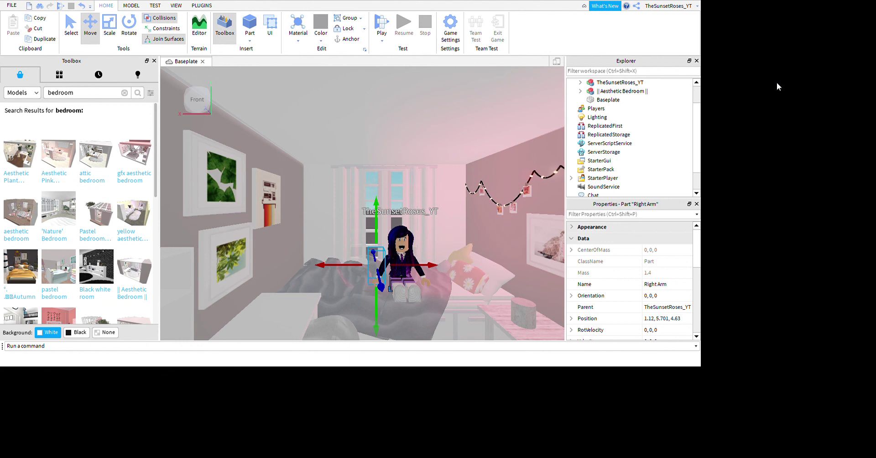
pyautogui.click(608, 82)
pyautogui.moveTo(603, 80); pyautogui.dragTo(624, 101)
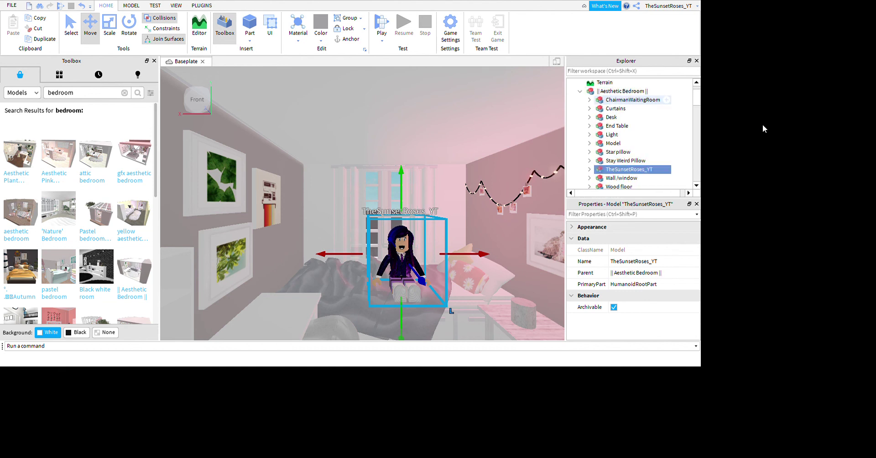
pyautogui.click(580, 91)
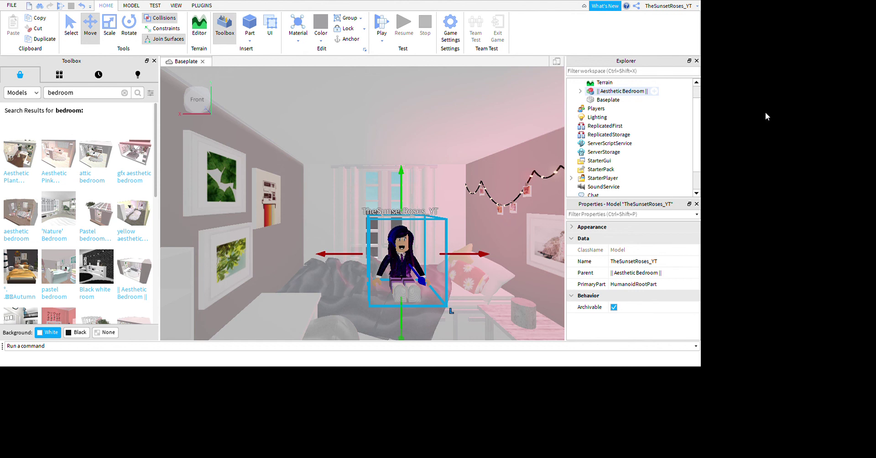
pyautogui.click(612, 91)
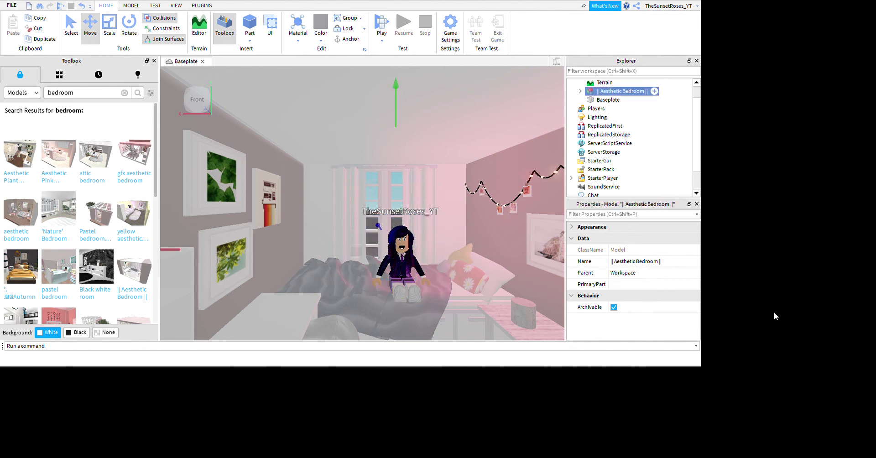